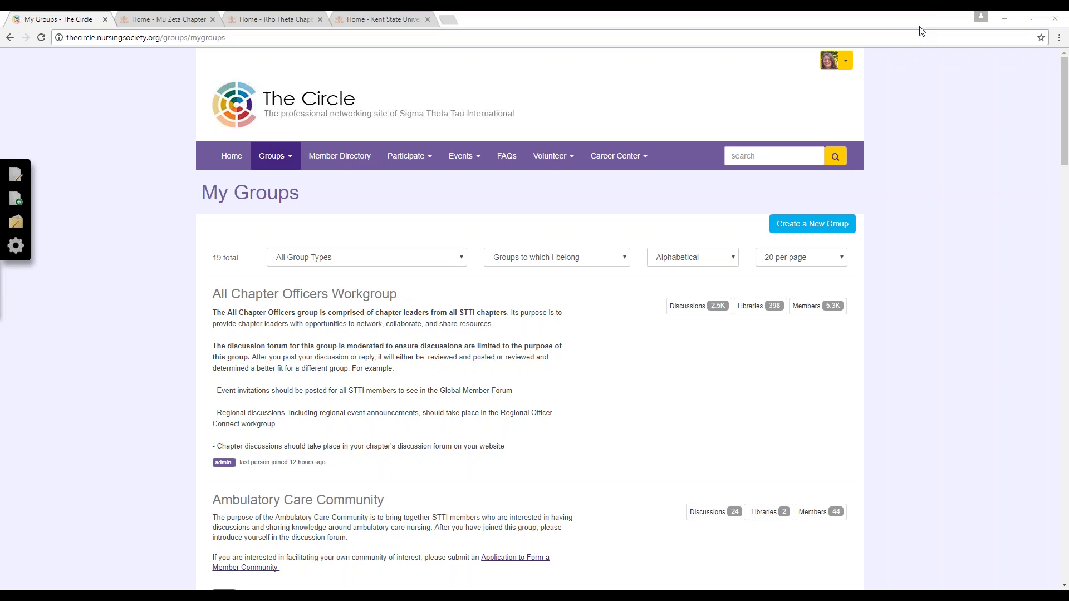
Open the Mu Zeta chapter site, view its Chapter Leaders page and open the signed-in member's own profile
left_click(172, 13)
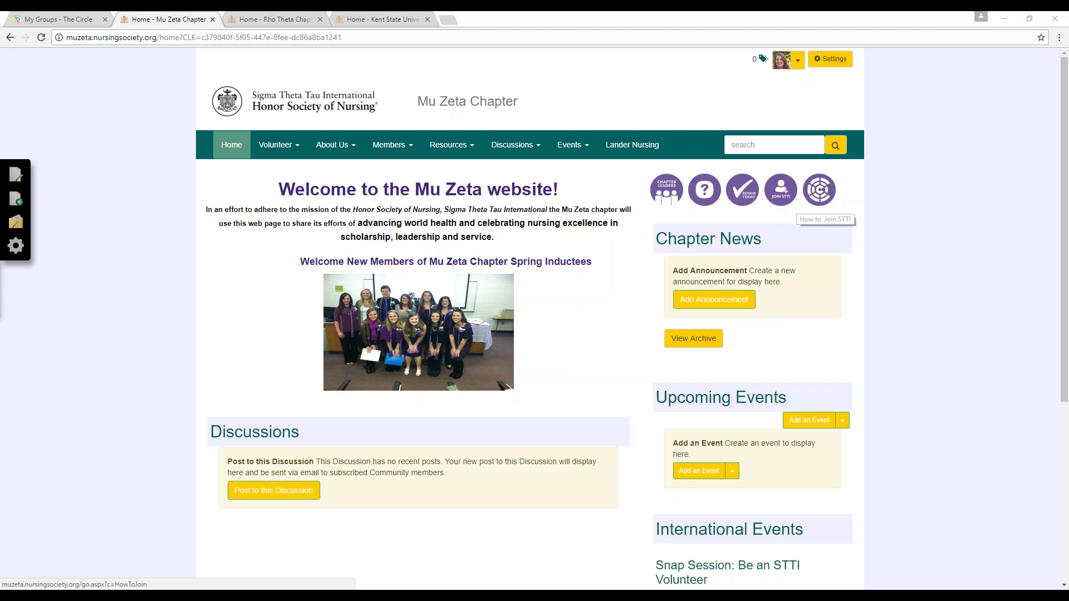
left_click(671, 190)
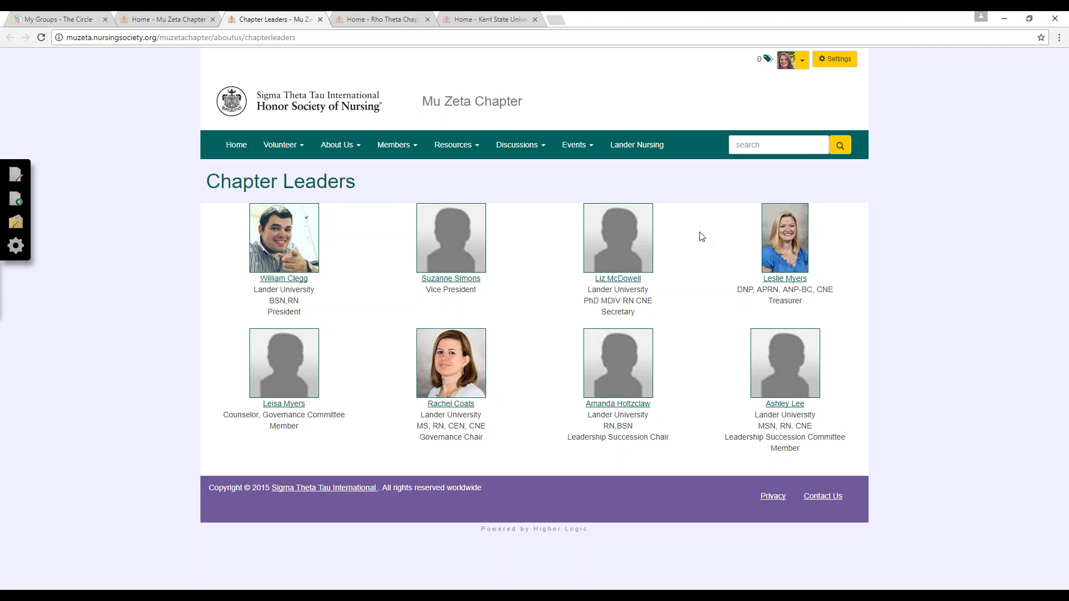
left_click(801, 65)
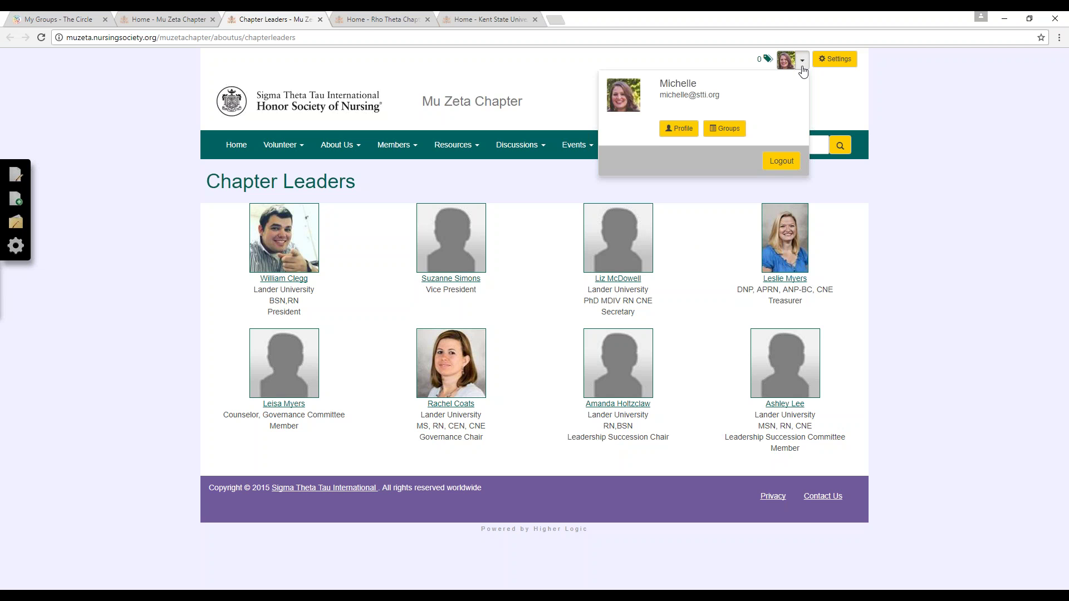
left_click(678, 129)
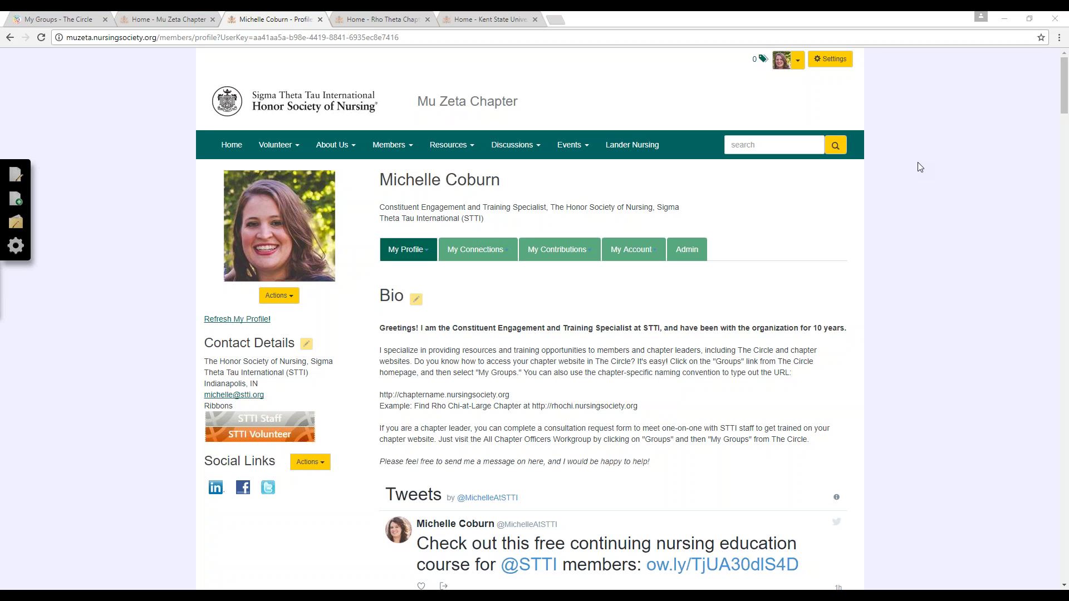
Start a Chapter News announcement on the Mu Zeta home page titled "Test" with the text lines asdflkjasd, asdlkjasdf and asdlkajsdf
key("ctrl+shift+Tab")
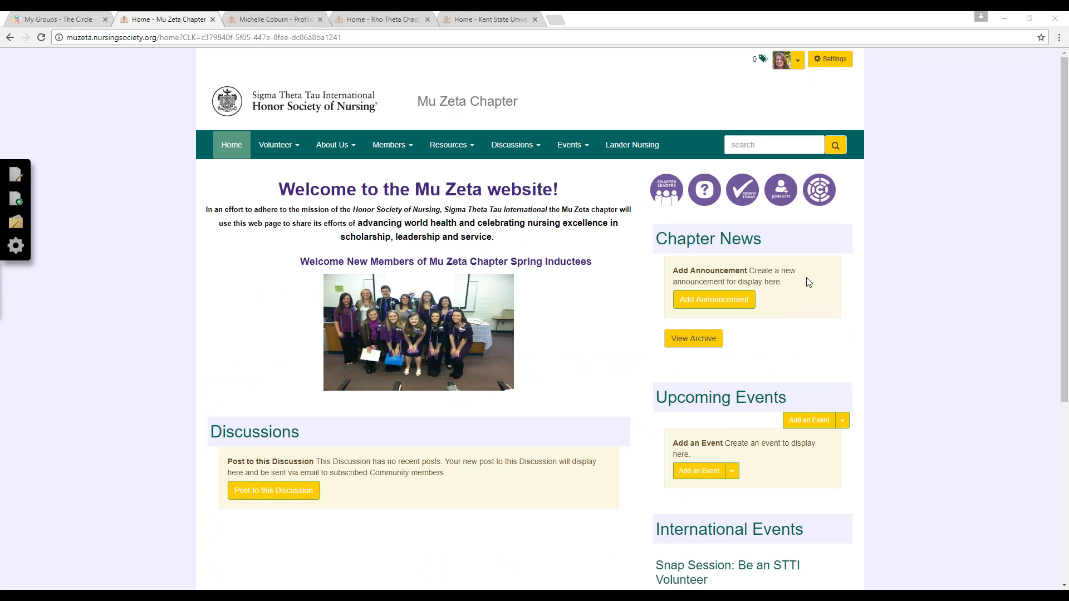
left_click_drag(807, 239, 655, 238)
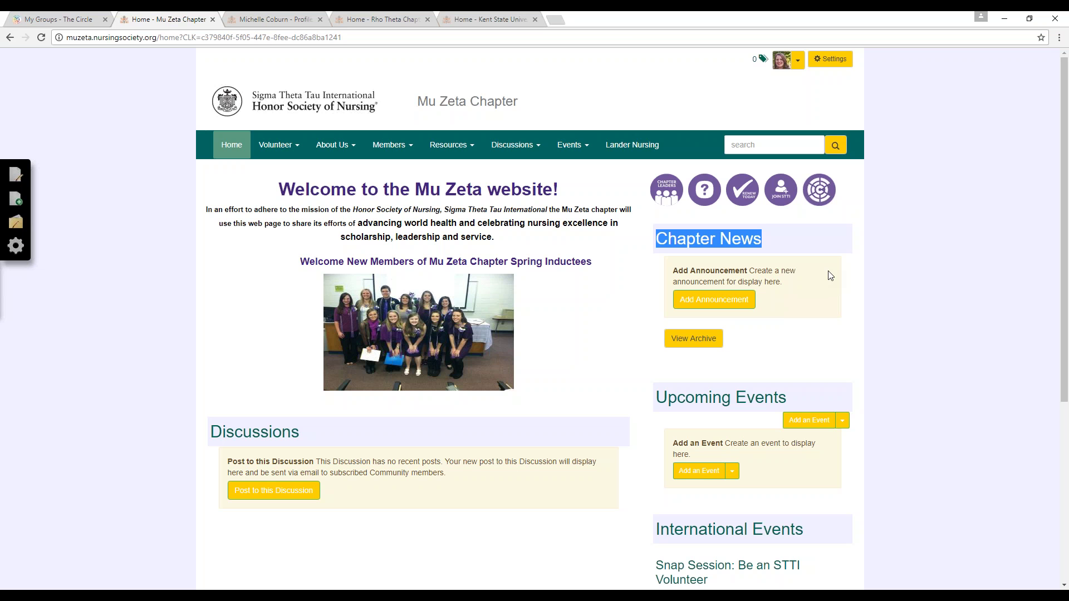
left_click(743, 301)
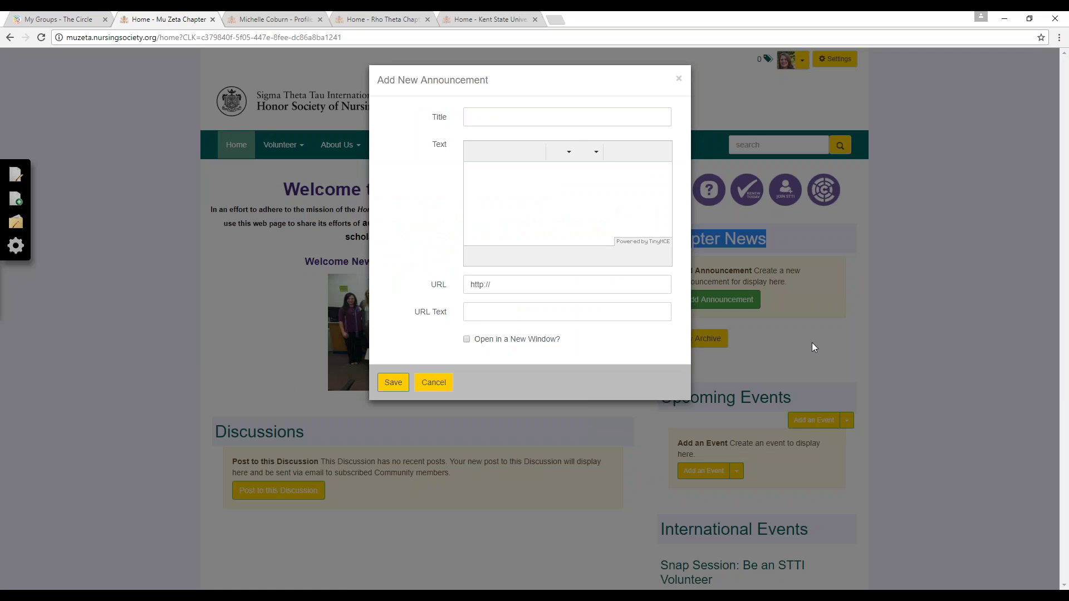
type("Test")
left_click(562, 195)
type("asdflkjasd")
key("Return")
type("asdlkjasdf")
key("Return")
type("asdlkajsdf")
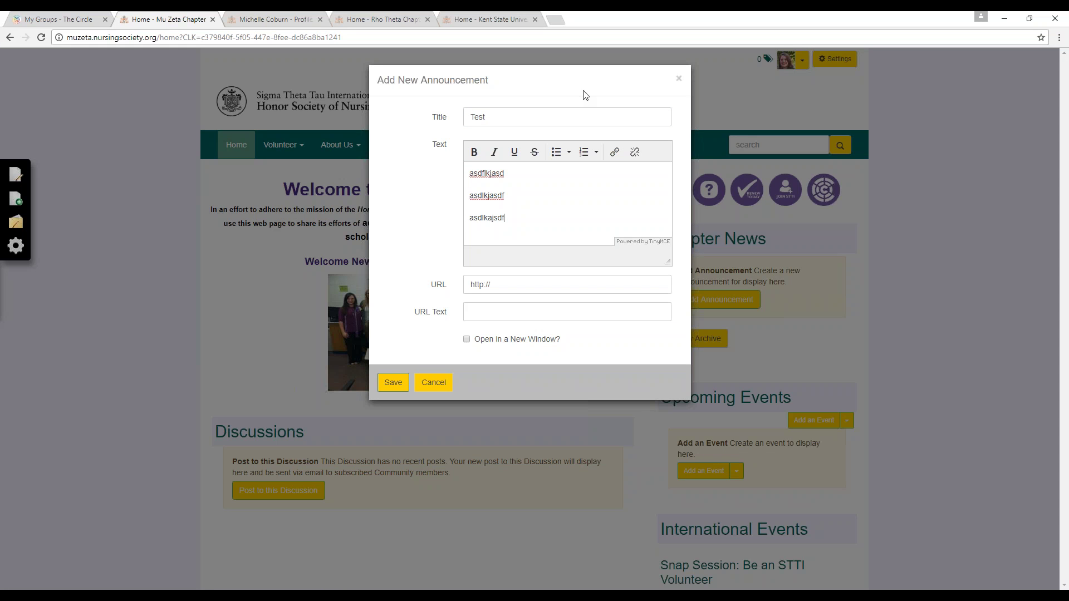
left_click(534, 283)
type("www.nursingsociety.org")
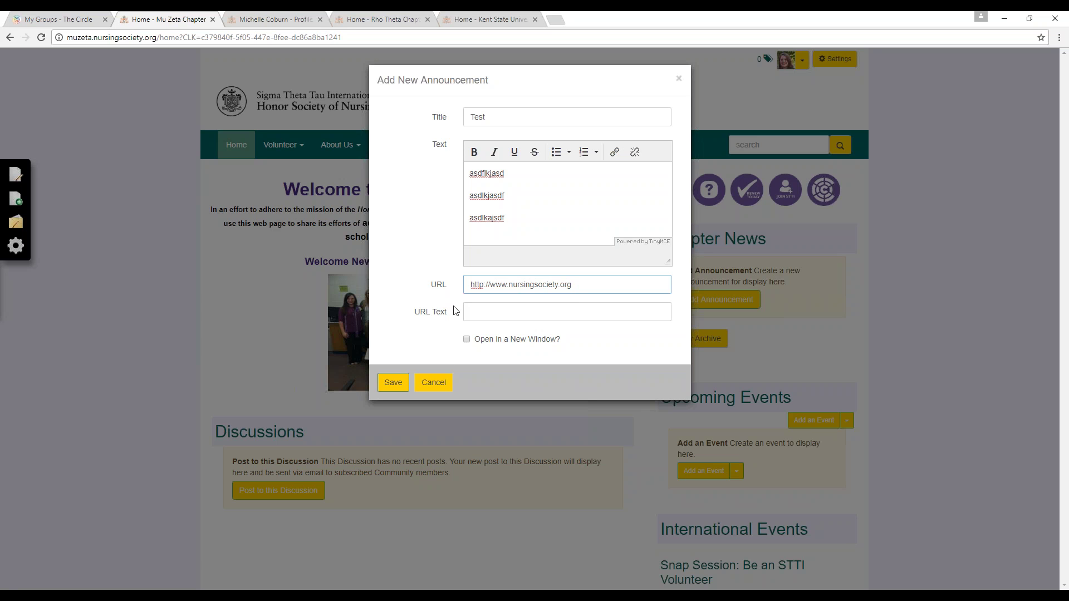
left_click_drag(450, 315, 415, 315)
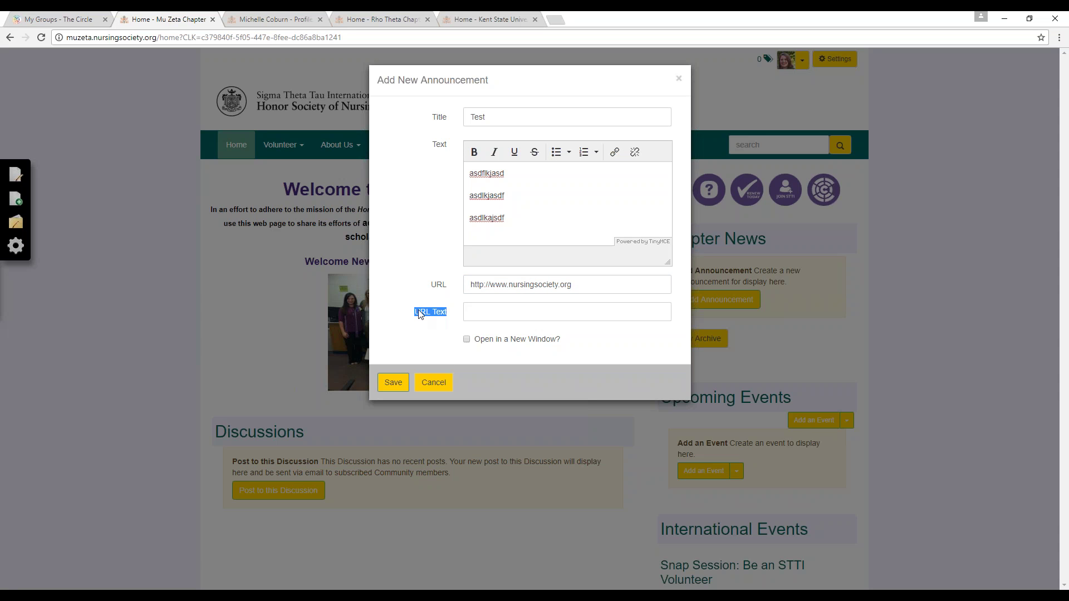
left_click(510, 317)
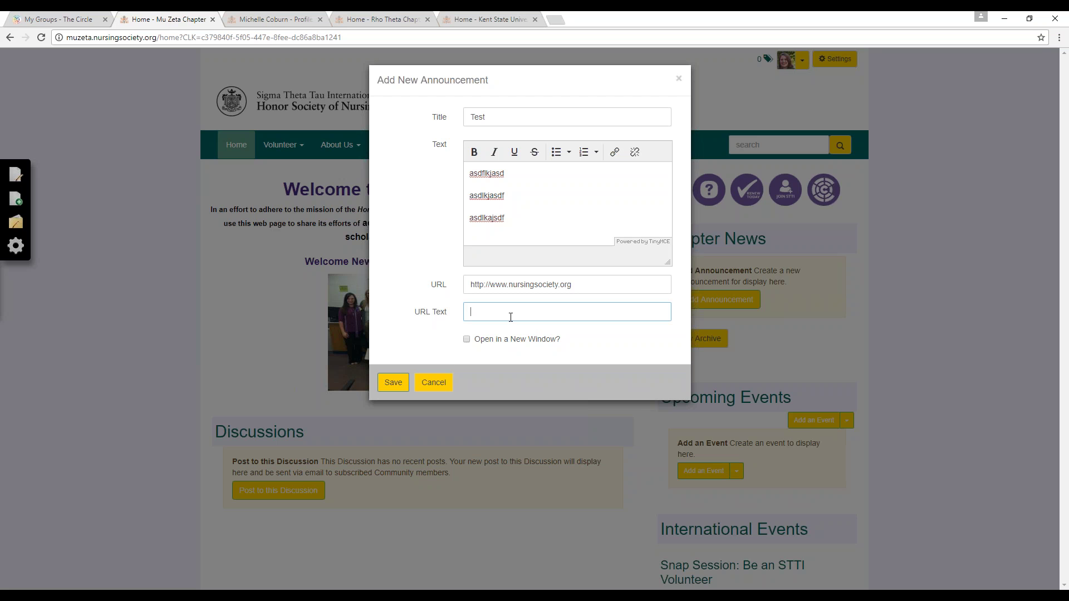
type("Learn more")
left_click(393, 383)
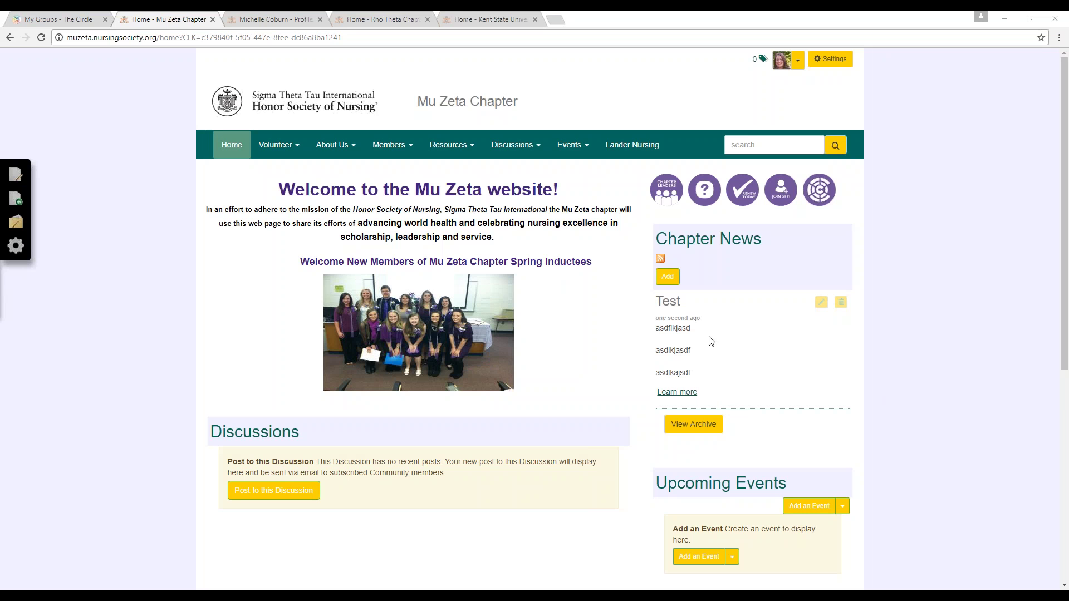
Edit the Test announcement by appending "asdf" to the last line of its text, and save it
double_click(696, 318)
left_click_drag(696, 318, 654, 319)
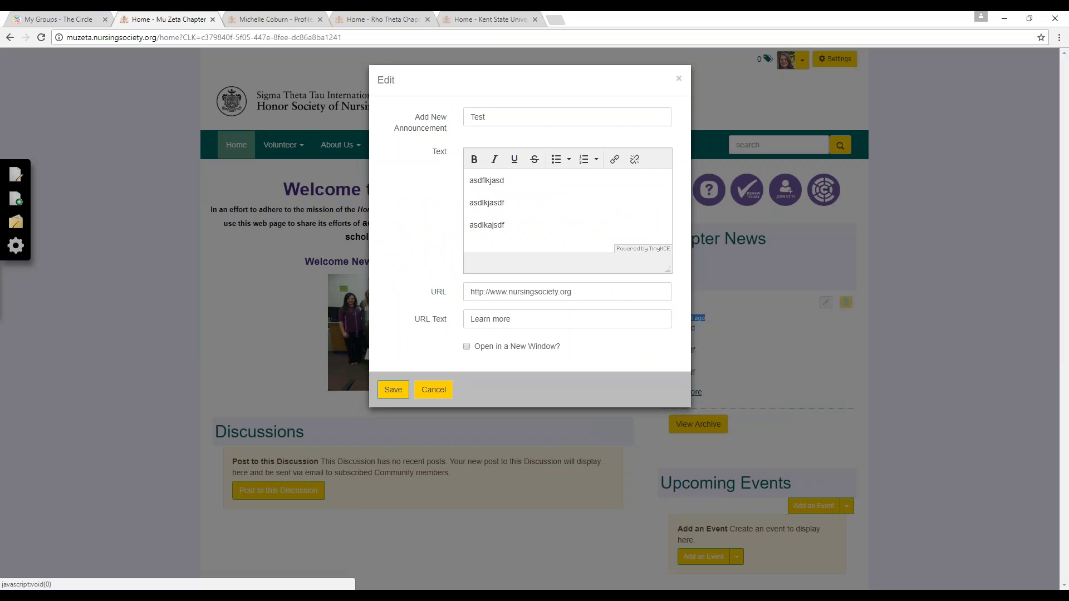
left_click(821, 301)
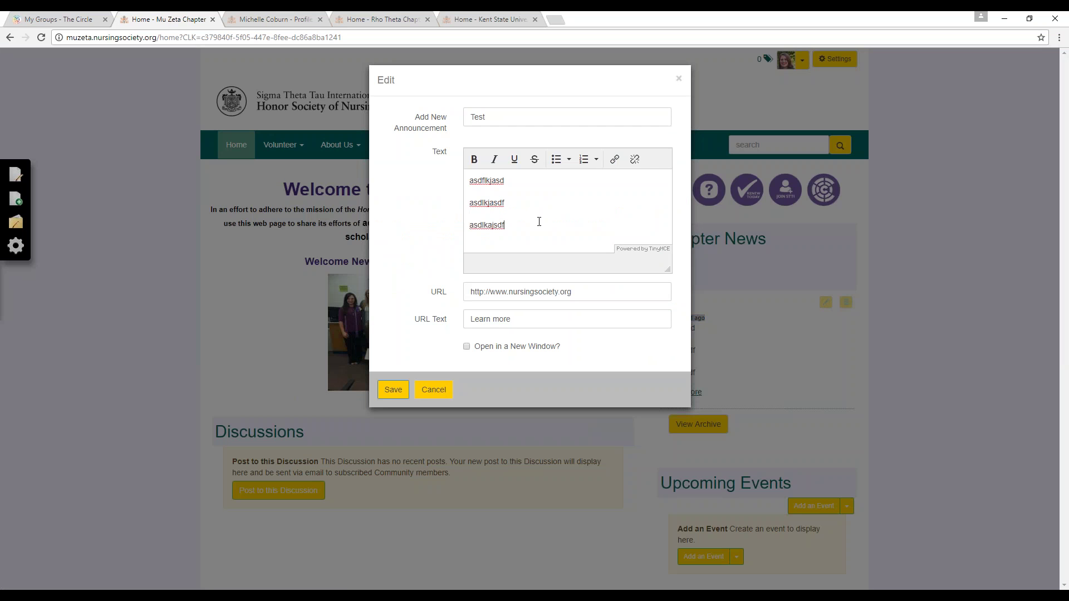
left_click(539, 222)
type("asdf")
left_click(393, 389)
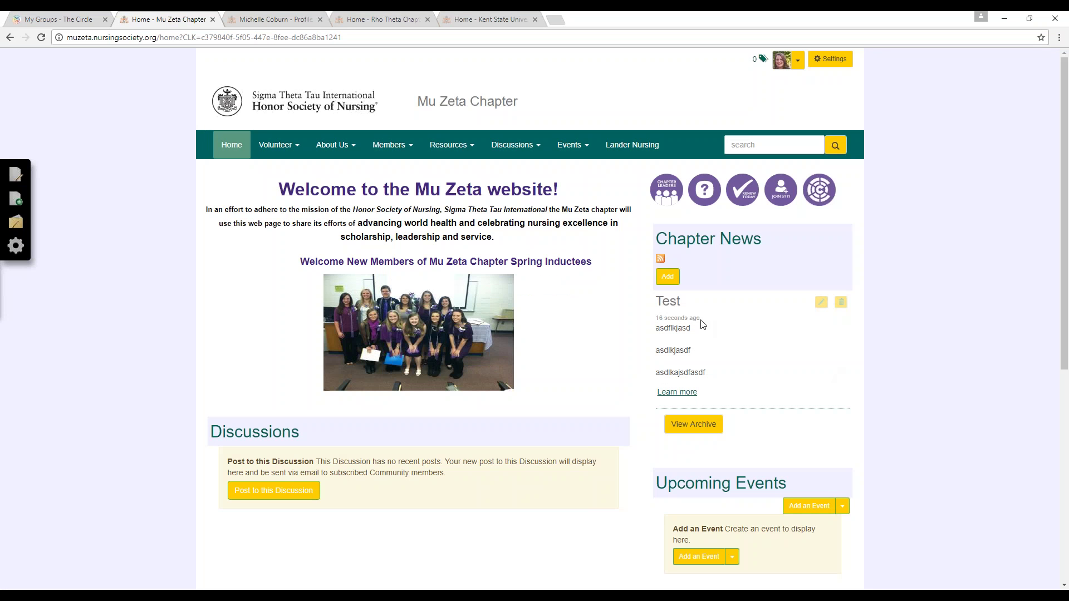
Delete the Test announcement from Chapter News
left_click_drag(700, 319, 659, 318)
left_click(693, 318)
triple_click(705, 316)
left_click(841, 309)
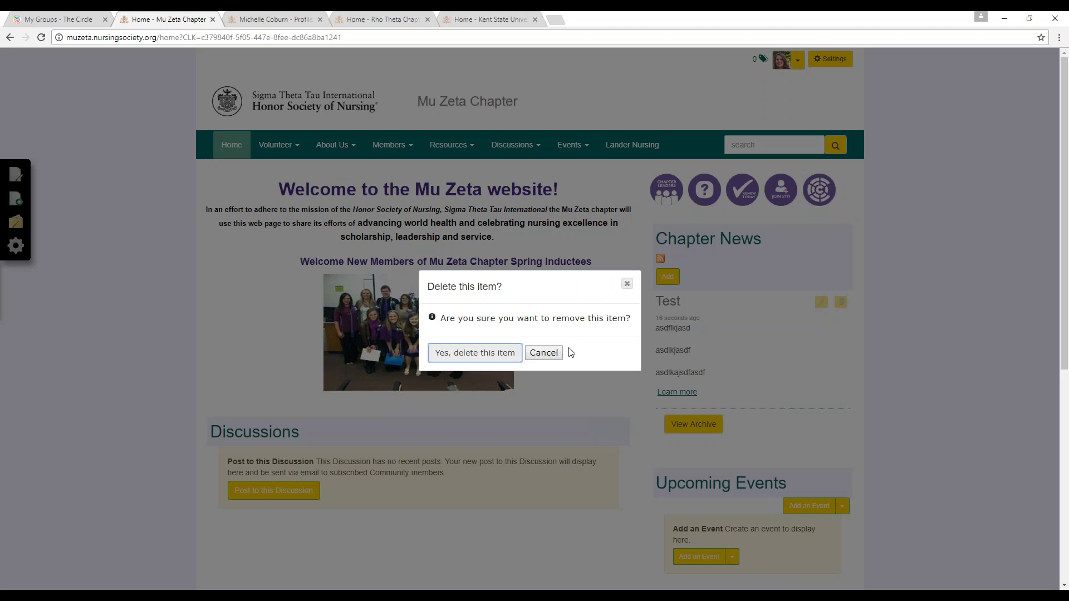
left_click(490, 354)
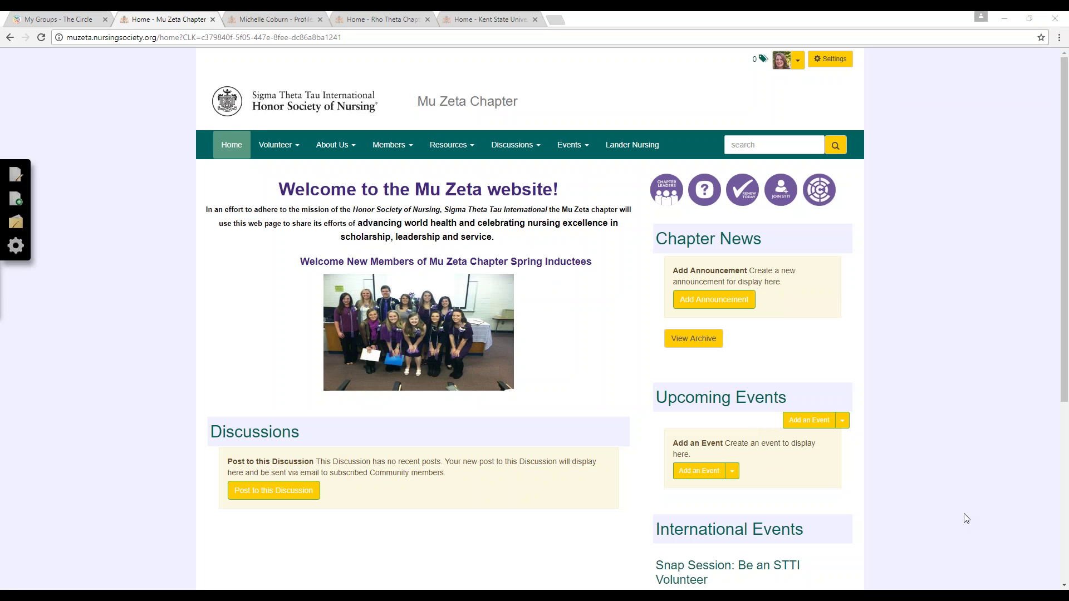
Examine the International Events section on the Mu Zeta home page and the Upcoming Events list on the Delta Xi chapter home page
triple_click(888, 506)
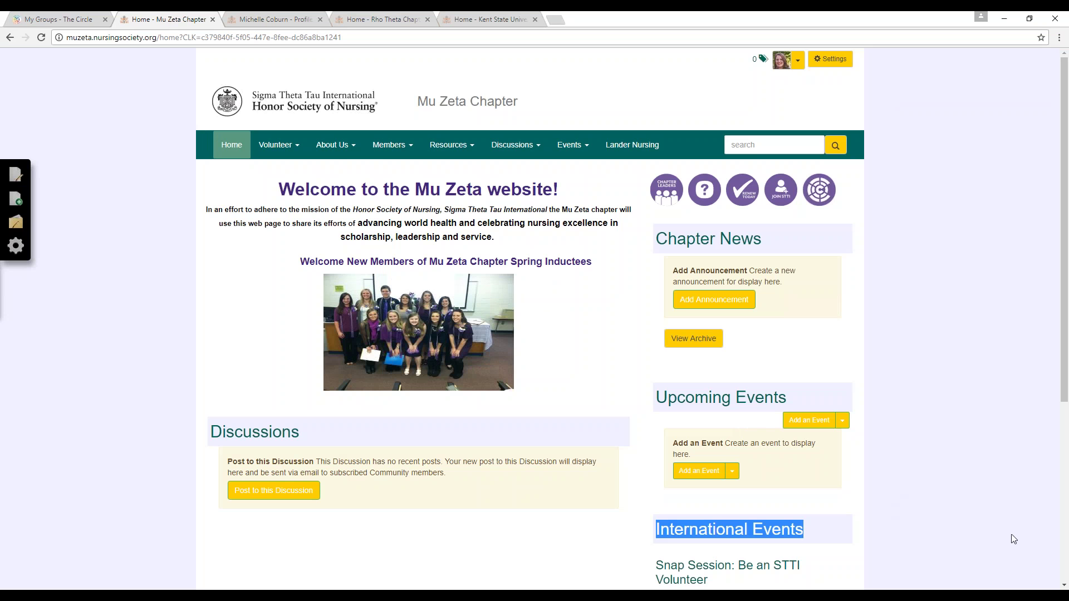
scroll(1030, 470, "down", 2)
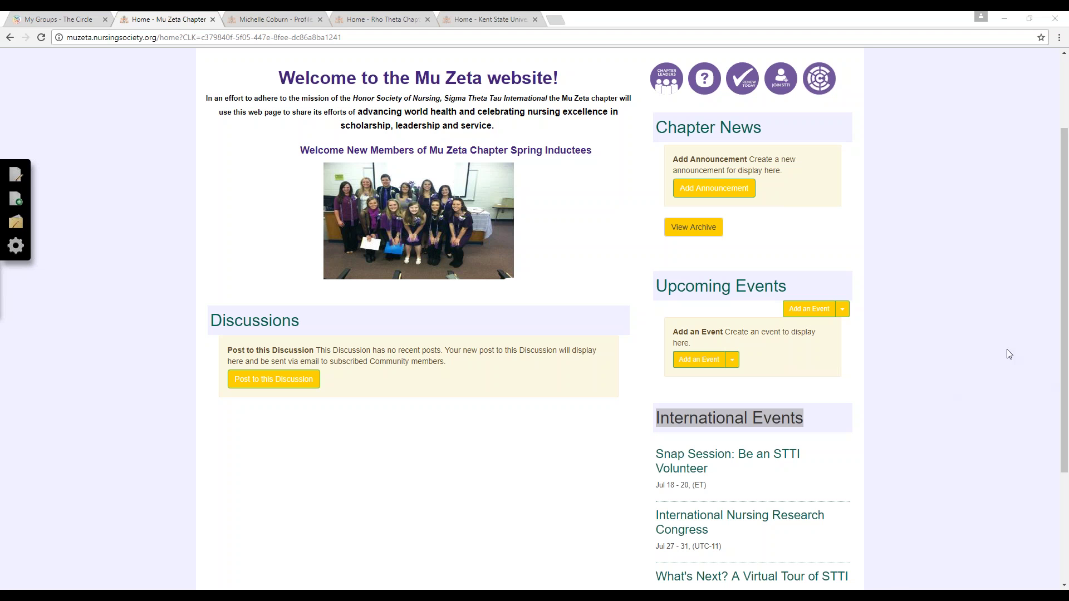
left_click(501, 19)
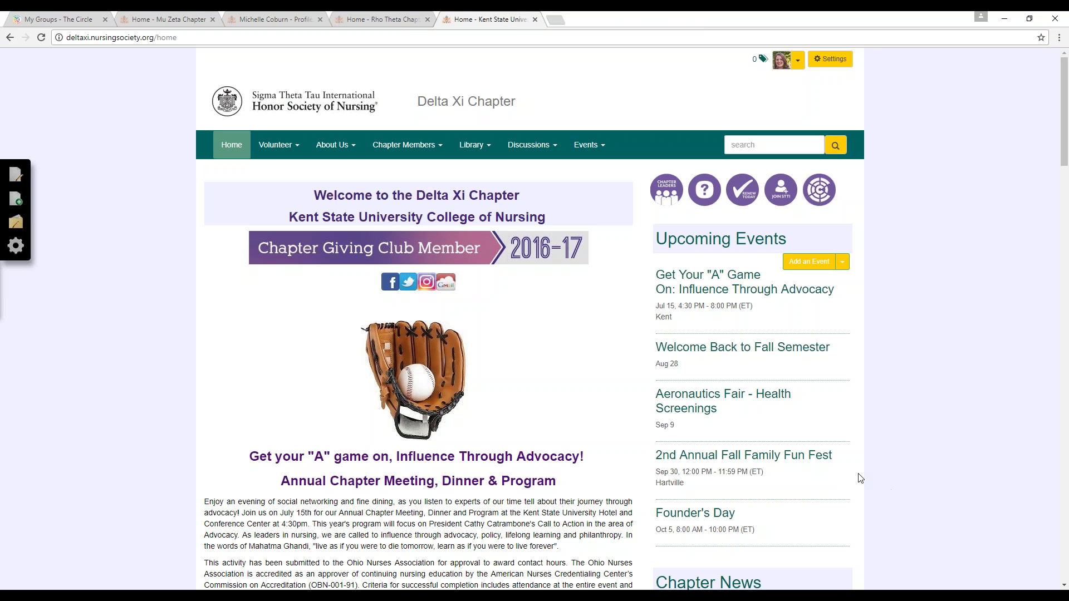
scroll(869, 487, "down", 1)
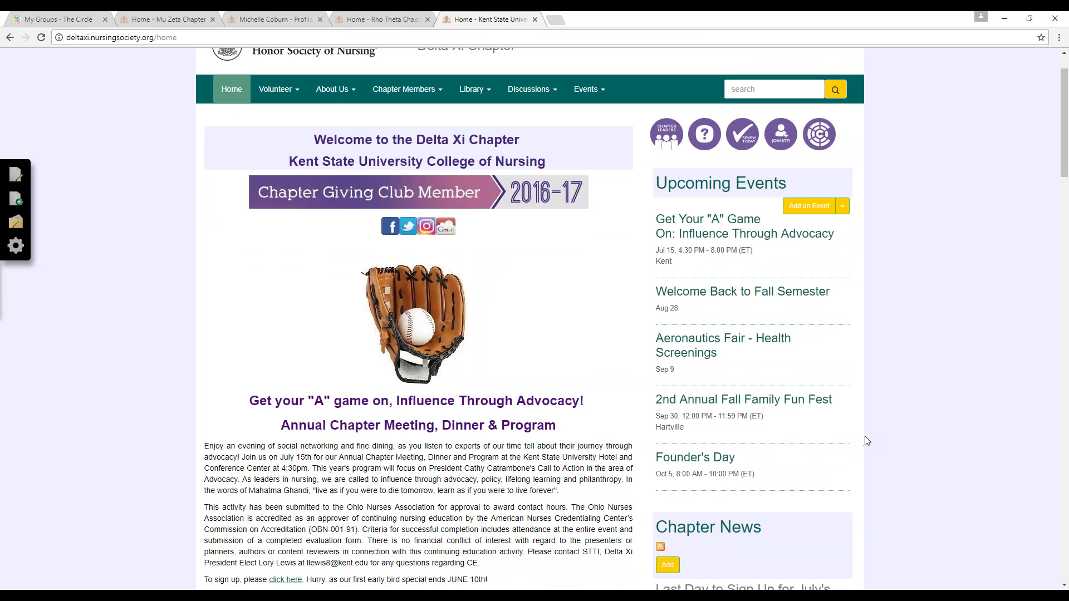
left_click_drag(772, 461, 657, 458)
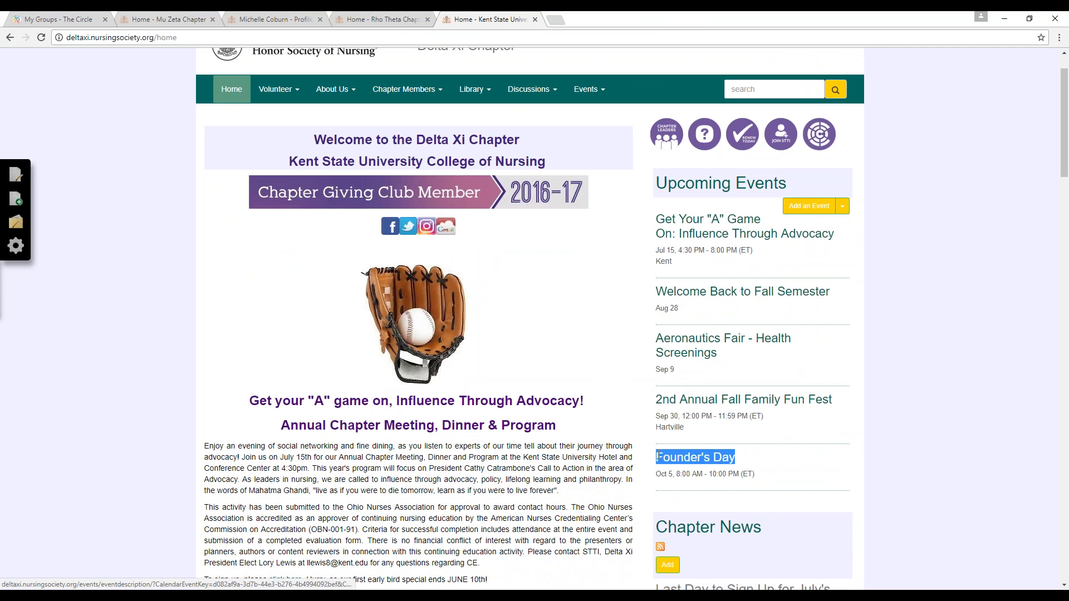
left_click_drag(850, 406, 655, 392)
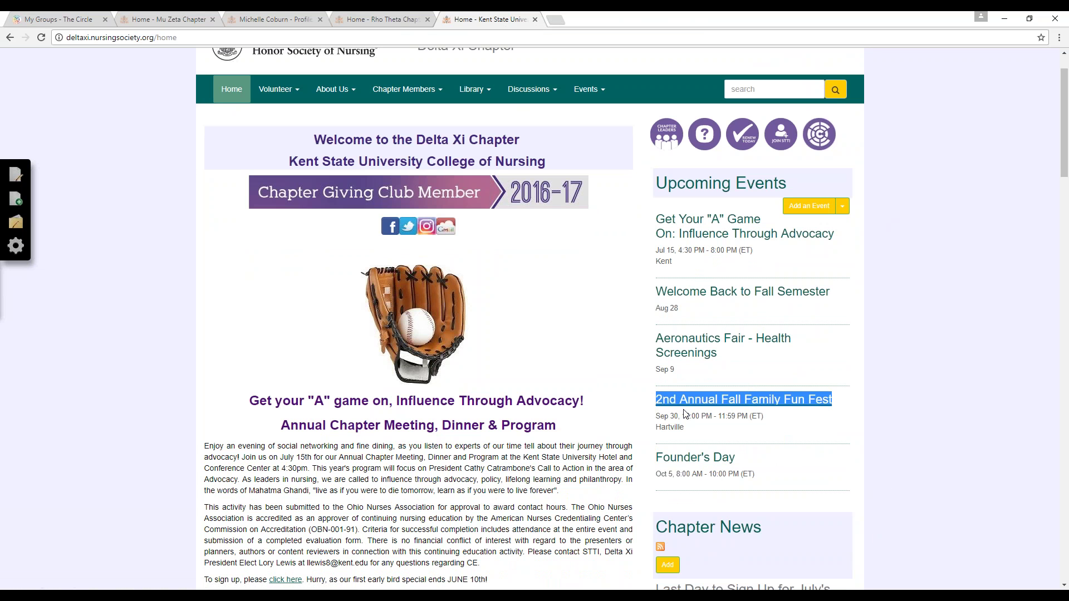
left_click(799, 378)
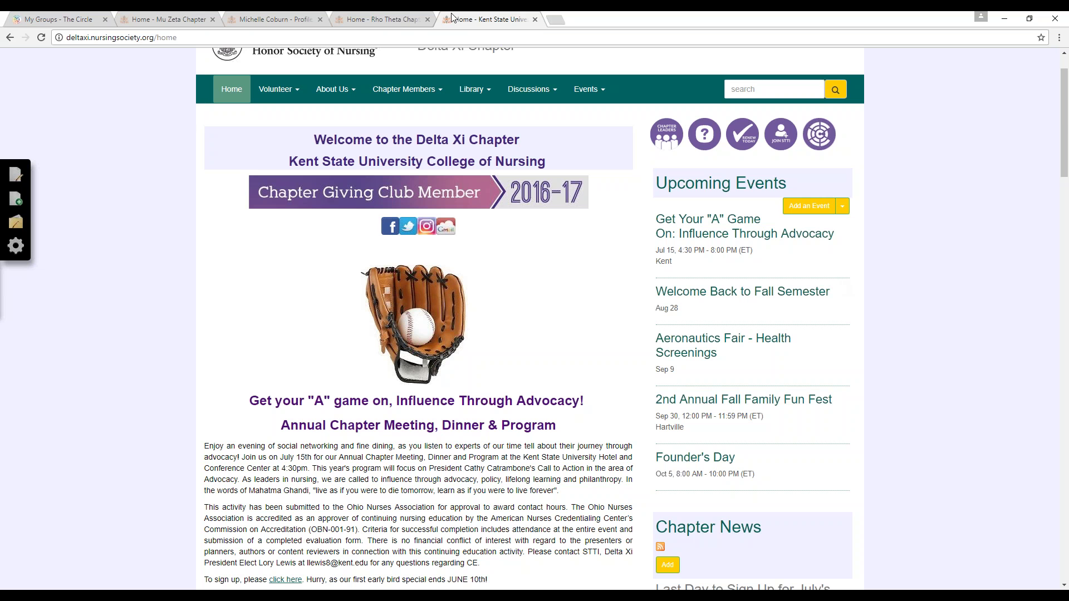
View the Mu Zeta chapter's events calendar and return to its home page
left_click(183, 17)
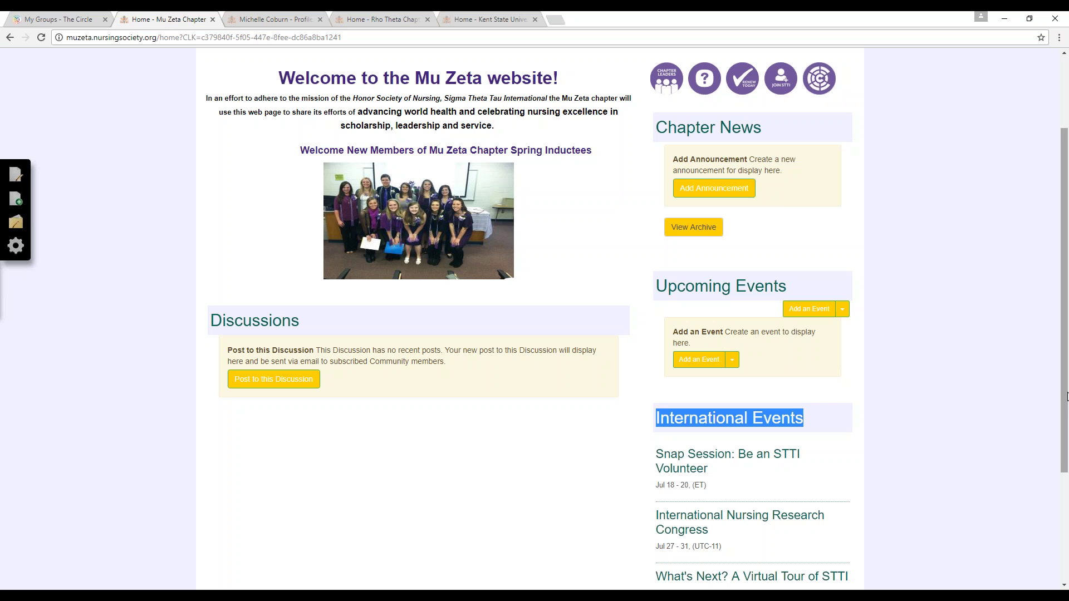
left_click_drag(1066, 405, 1066, 334)
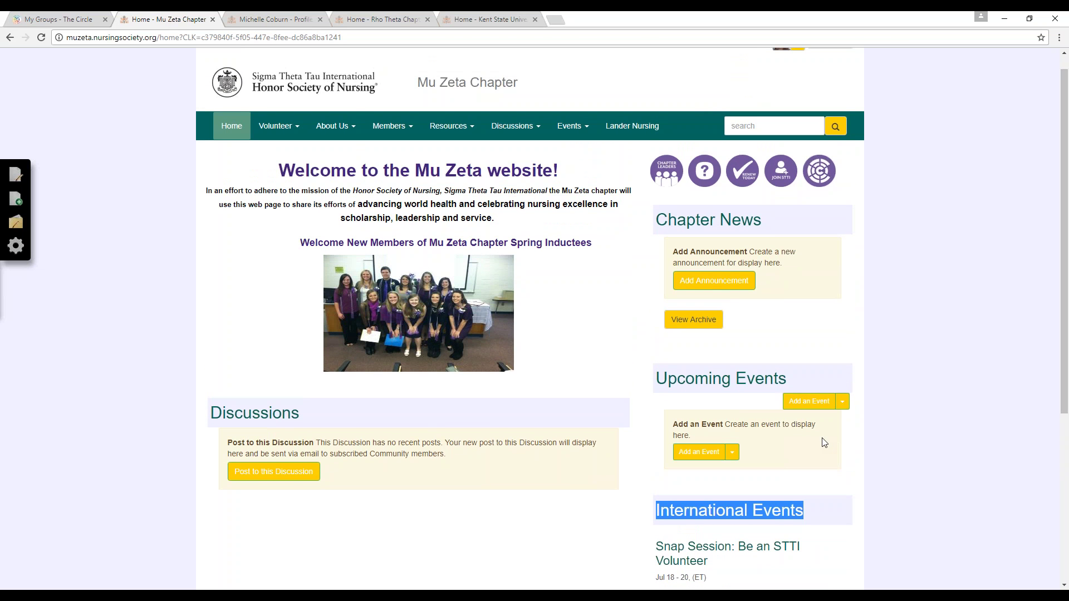
left_click(568, 132)
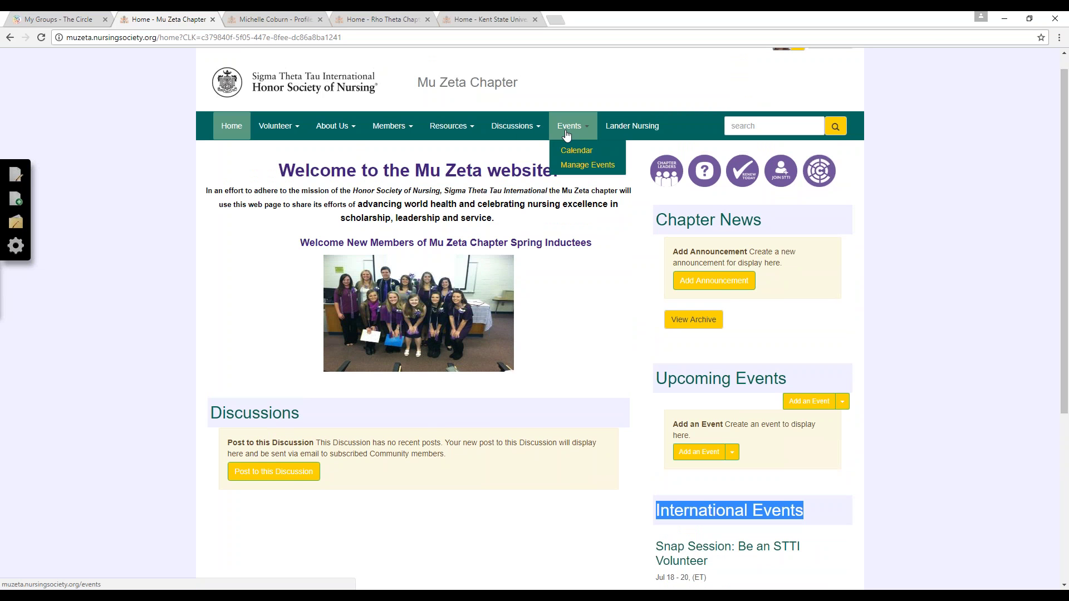
left_click(578, 152)
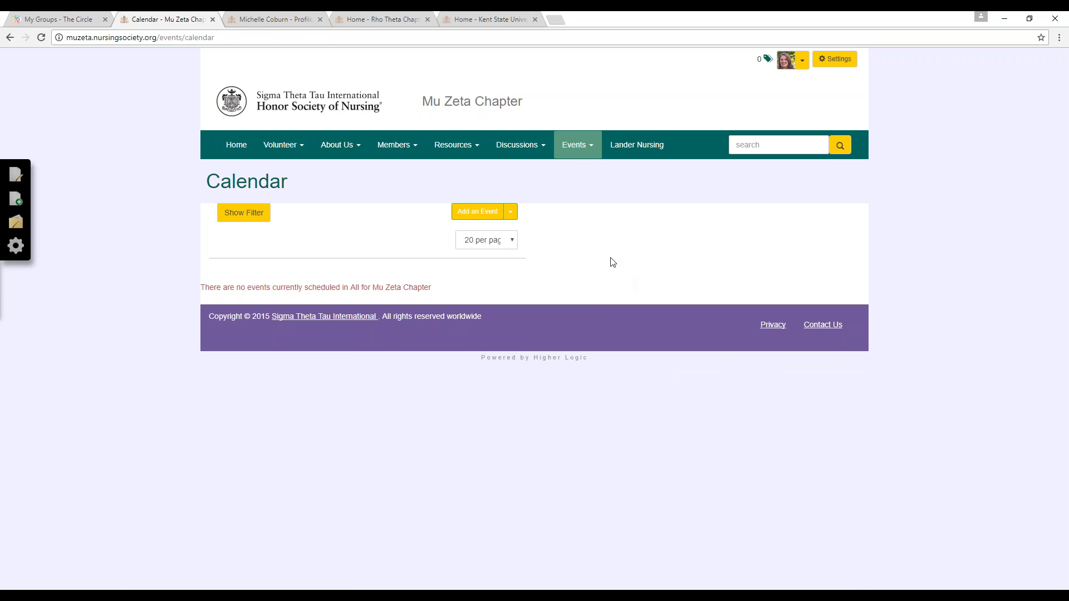
left_click(282, 38)
key("alt+Left")
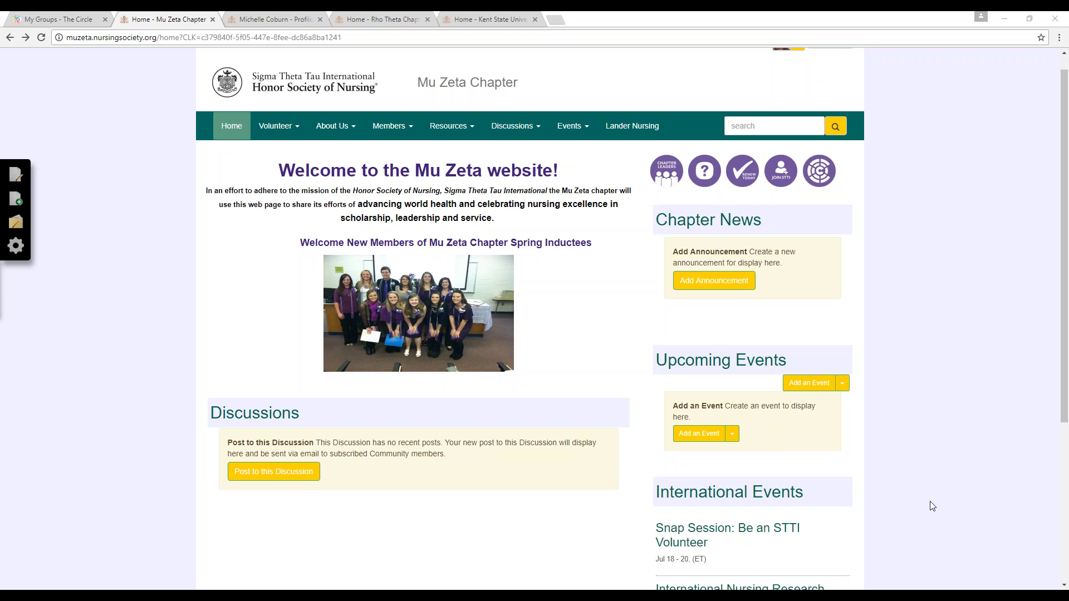
Examine the International Events and Discussions sections of the Mu Zeta home page
left_click_drag(1064, 421, 1064, 554)
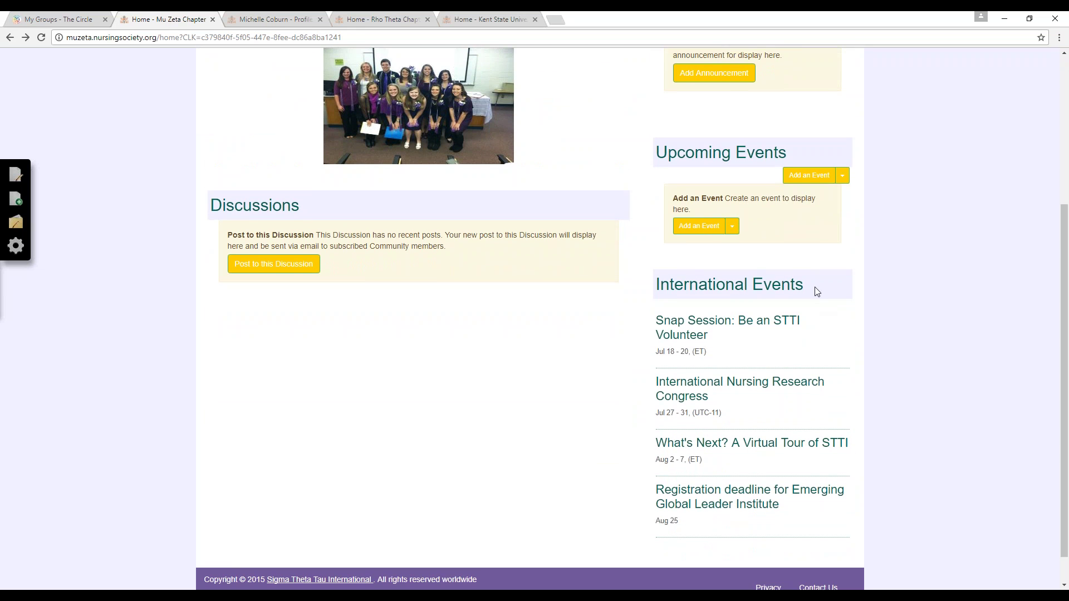
left_click_drag(814, 289, 643, 276)
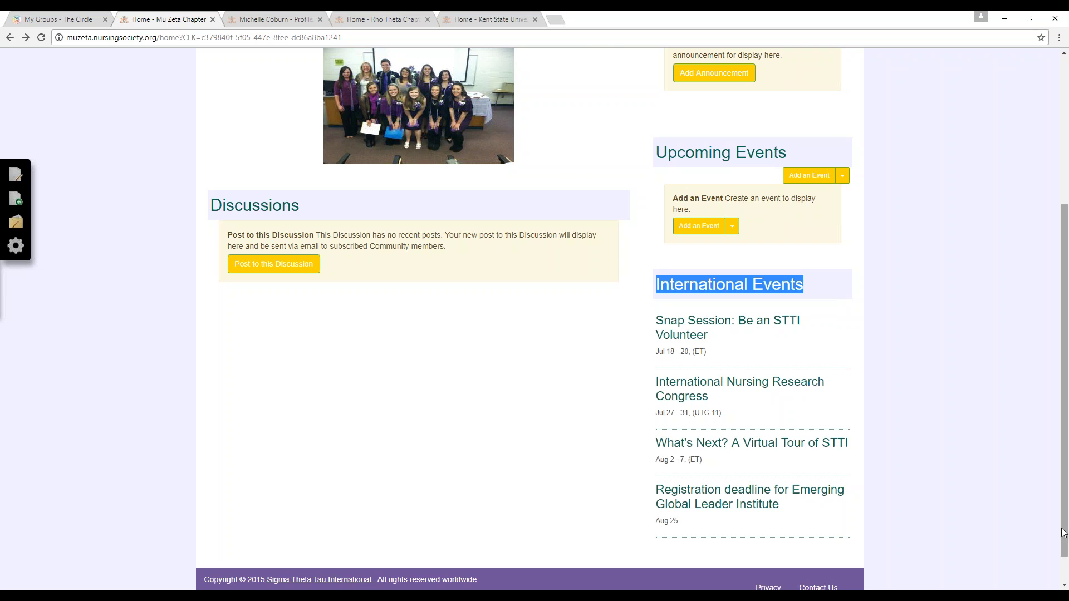
left_click_drag(1064, 536, 1048, 383)
left_click_drag(300, 435, 220, 429)
left_click(323, 434)
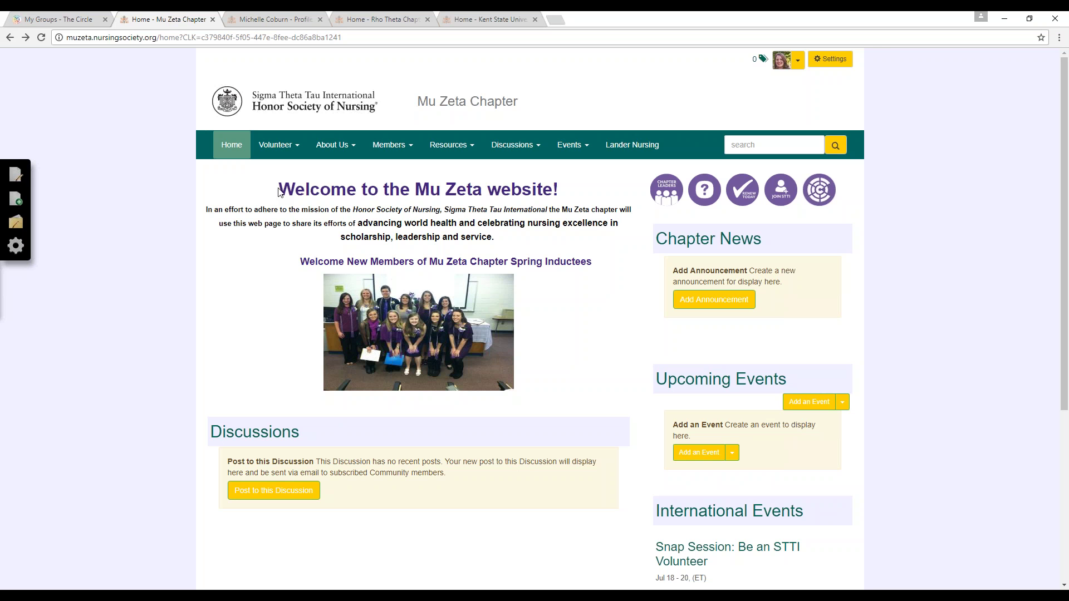
Append "sasdflkjasdf" in non-bold text to the mission paragraph of the home page's Welcome message, saving and returning to the site
left_click_drag(281, 188, 530, 353)
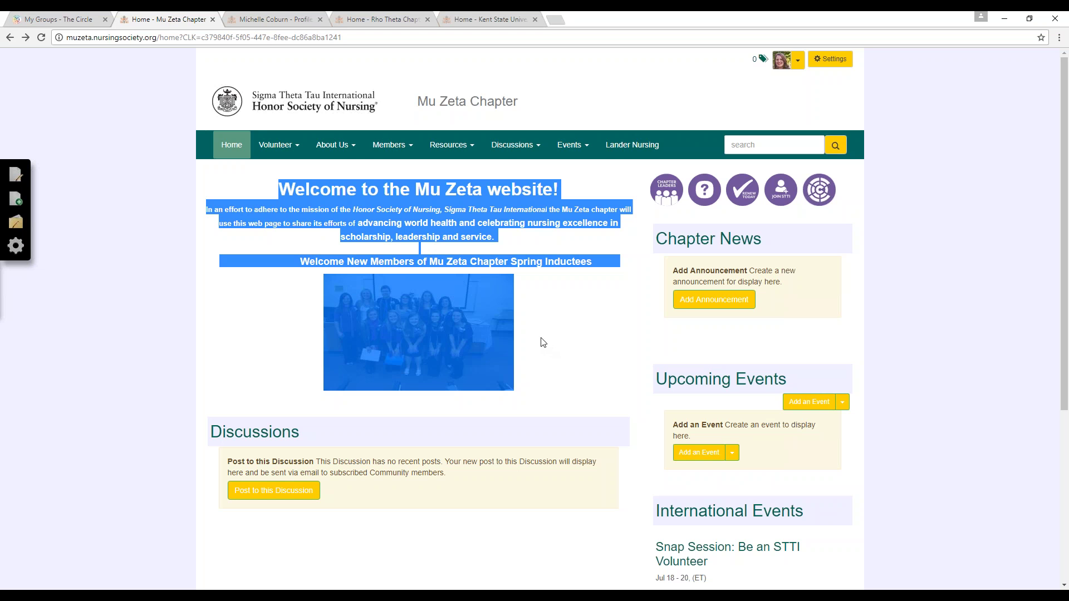
left_click(17, 182)
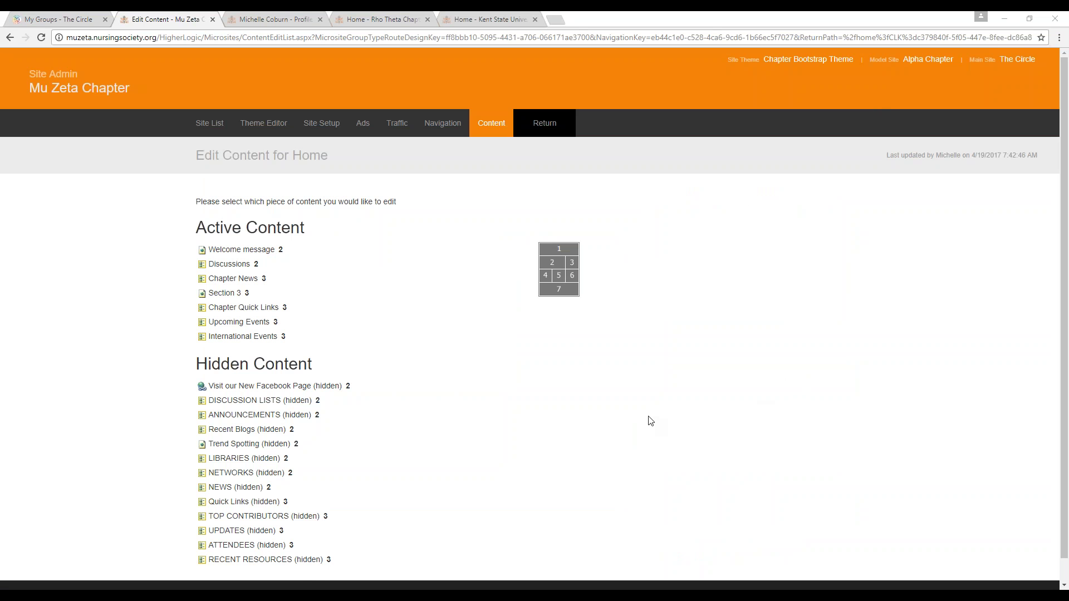
left_click_drag(307, 229, 192, 227)
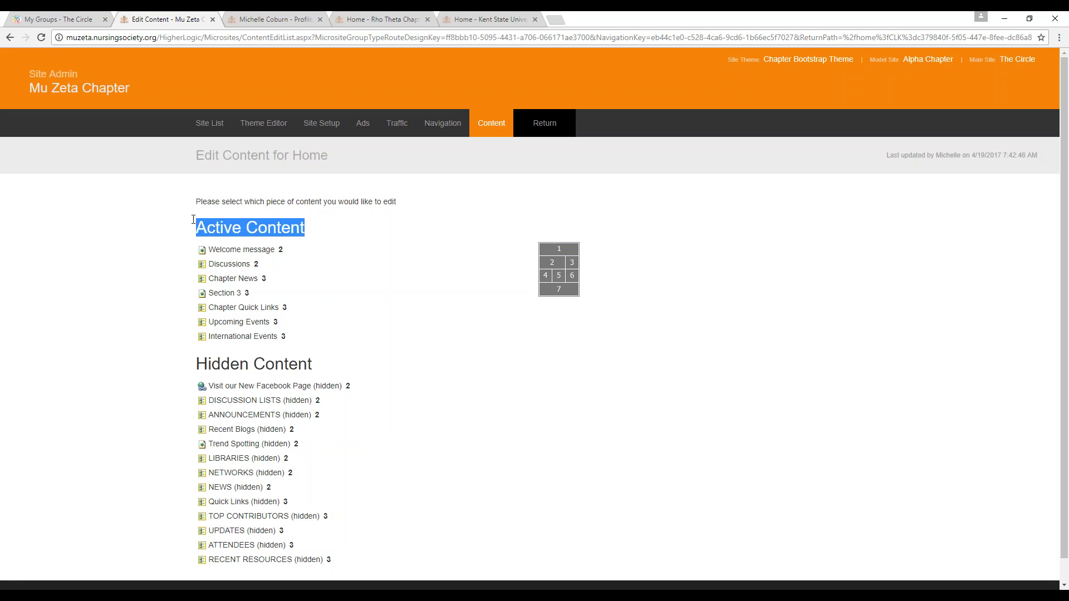
left_click(258, 254)
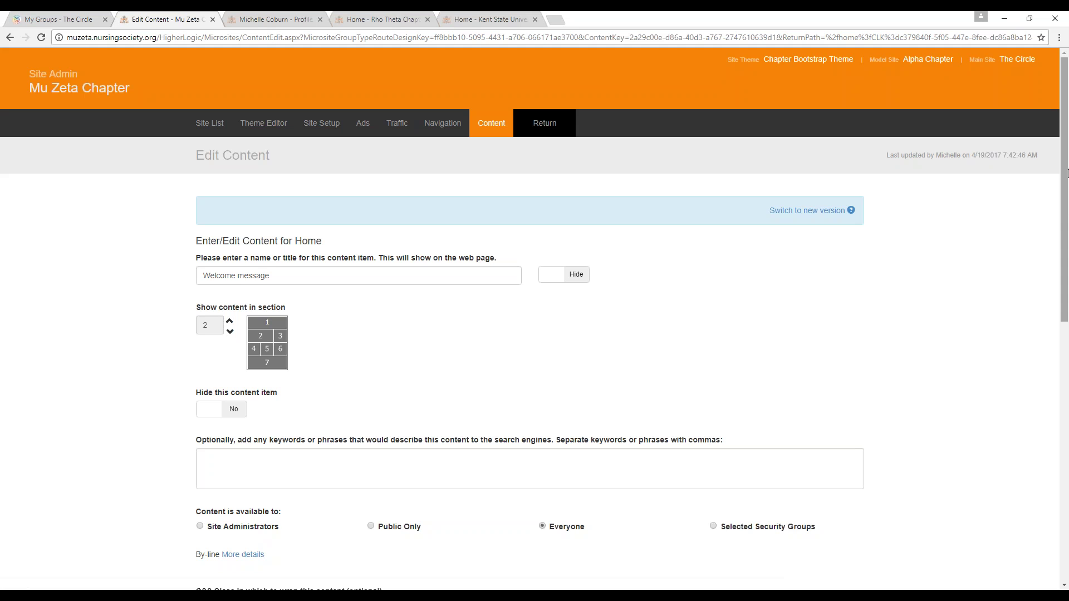
left_click_drag(1066, 167, 1066, 433)
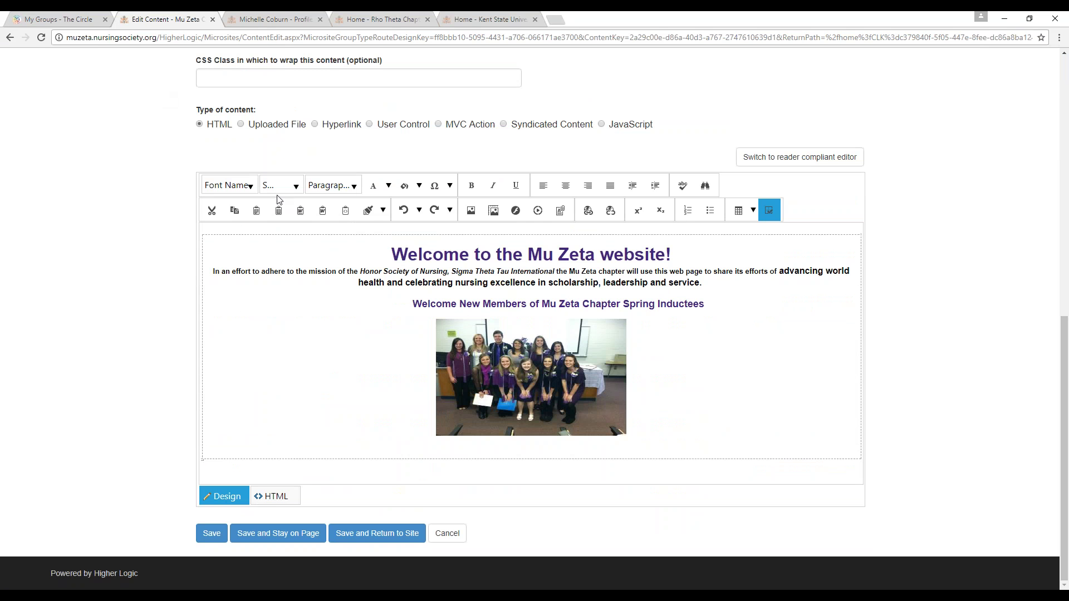
left_click(720, 285)
type("sasdflkjasdf")
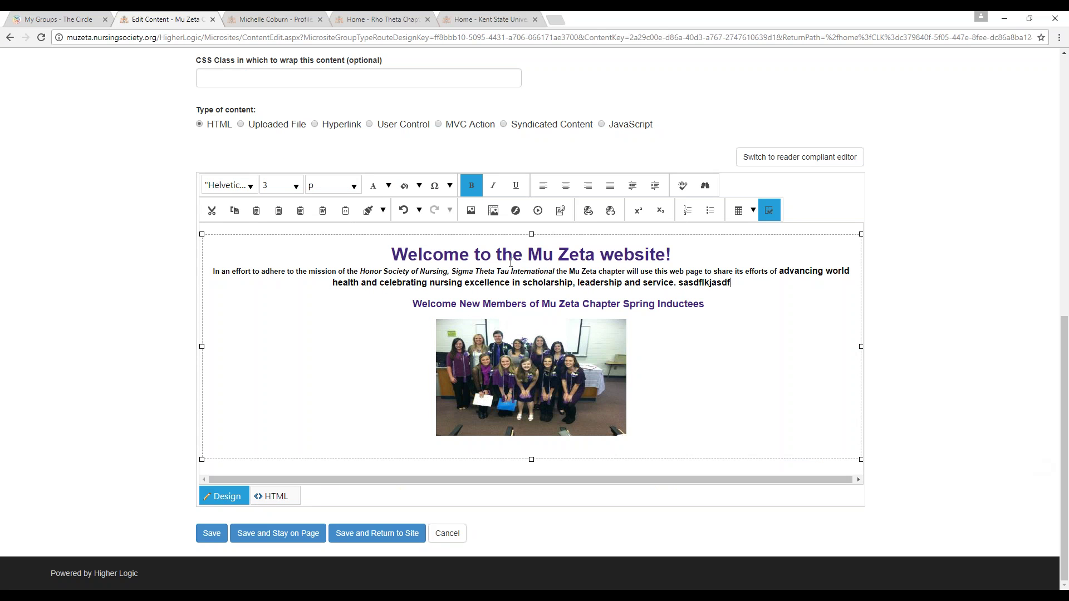
left_click_drag(731, 283, 679, 283)
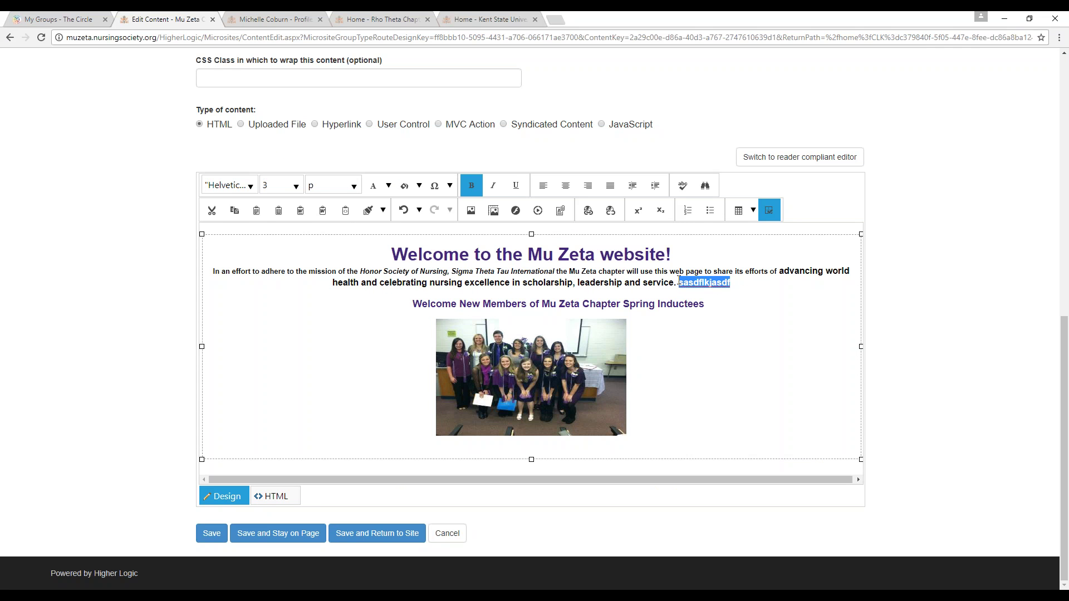
left_click(471, 185)
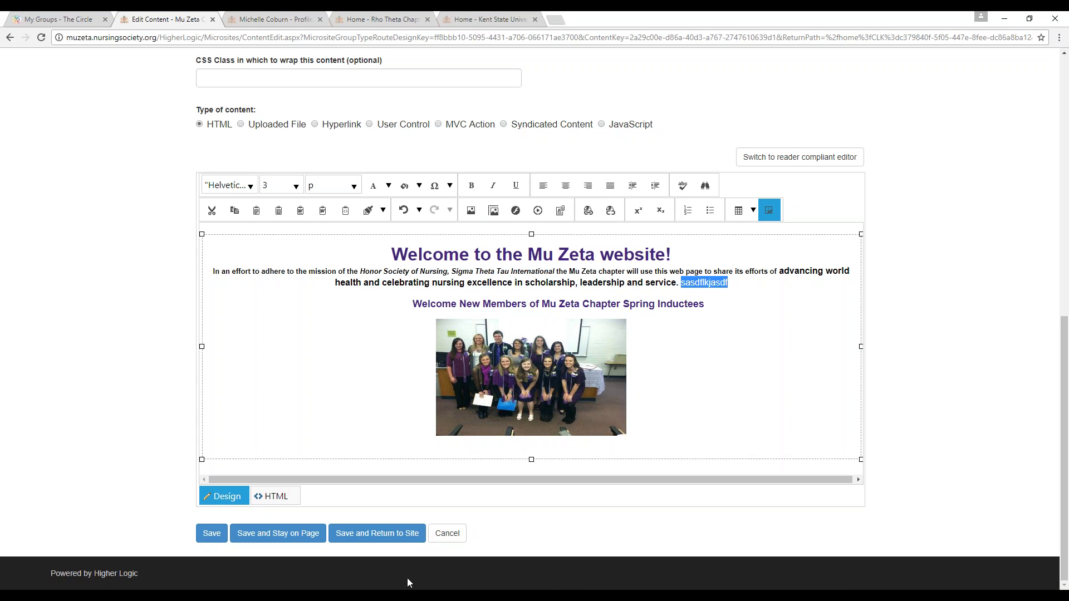
left_click(362, 536)
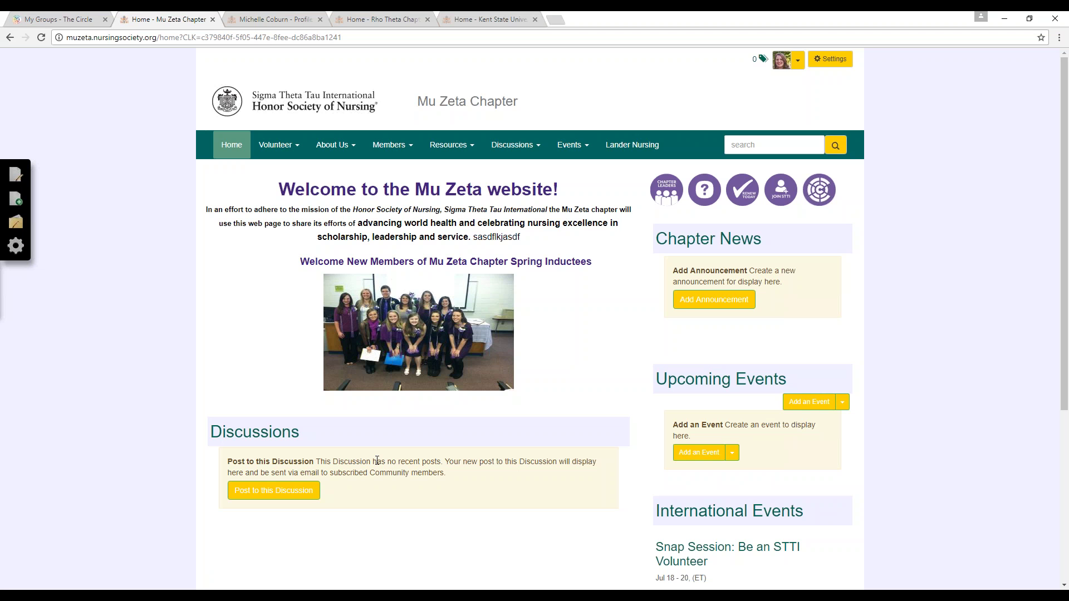
left_click_drag(523, 244, 478, 241)
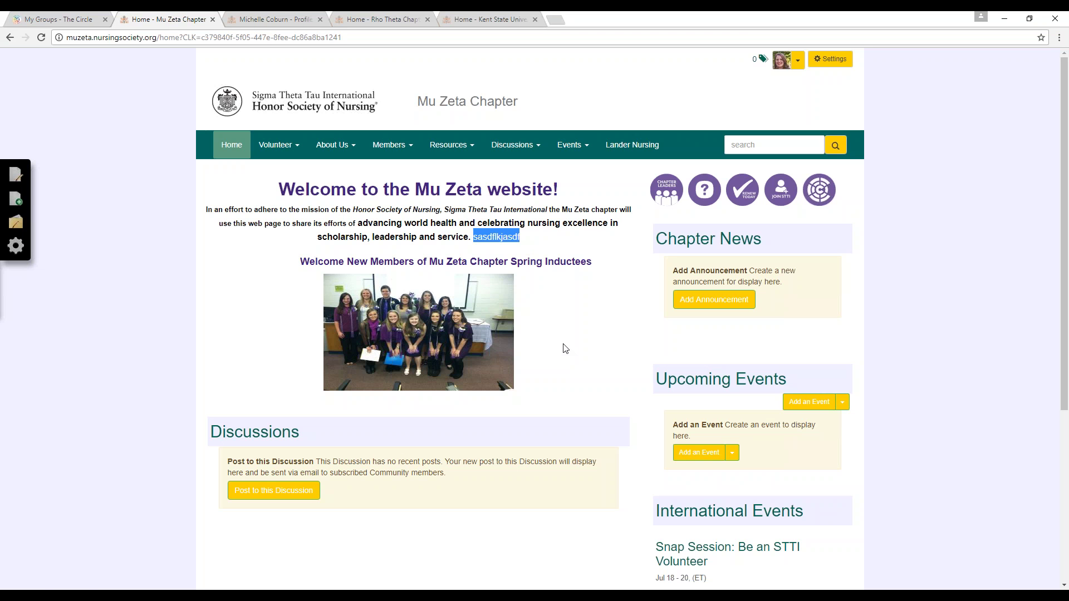
Delete "sasdflkjasdf" from the home page's Welcome message, saving and returning to the site
left_click(17, 176)
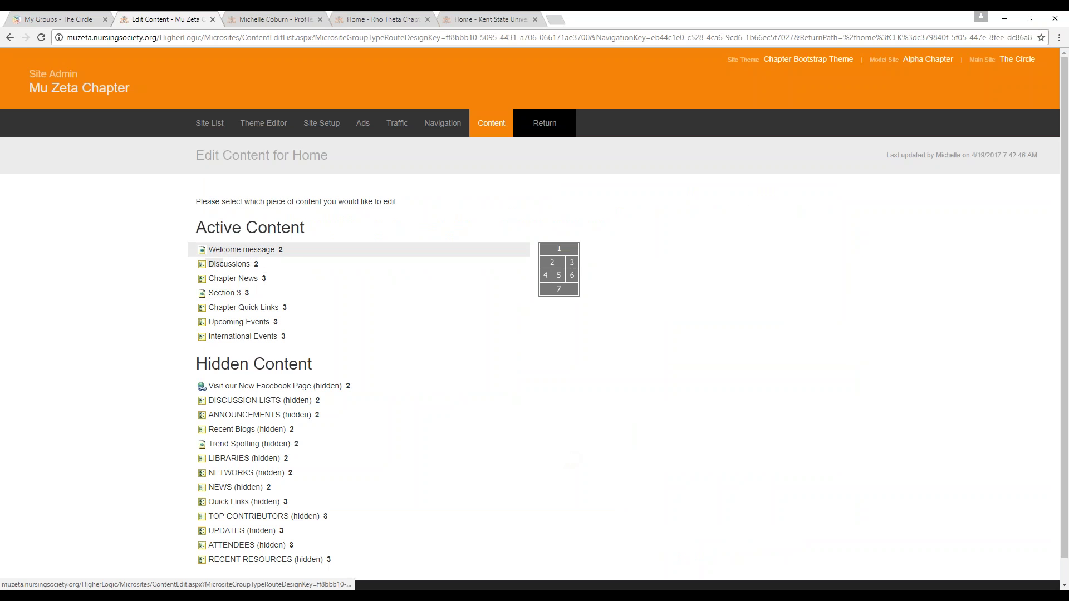
left_click(241, 250)
scroll(668, 453, "down", 10)
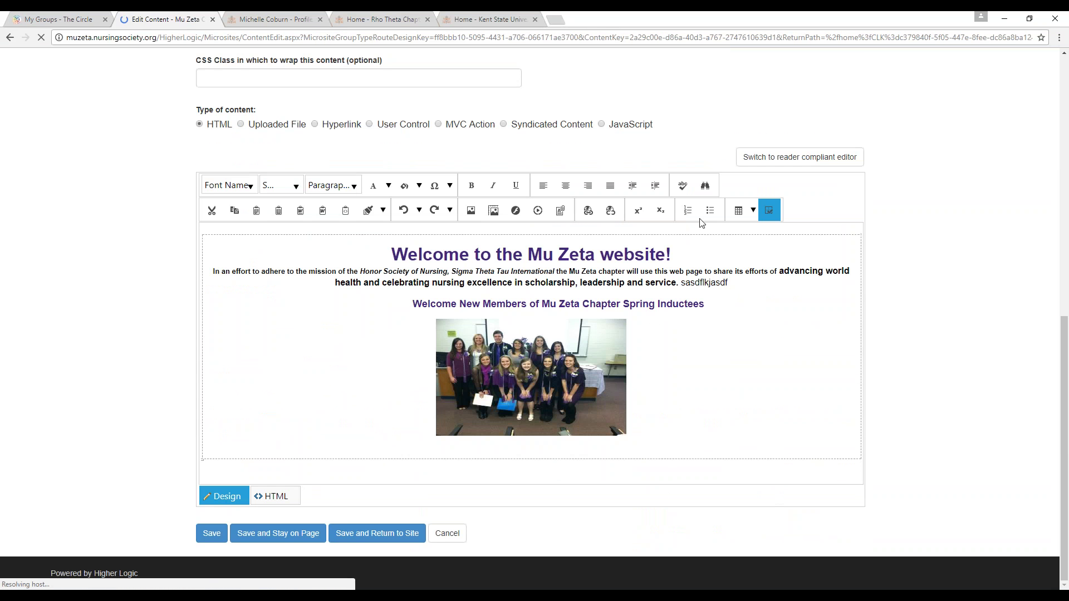
left_click(719, 285)
double_click(720, 285)
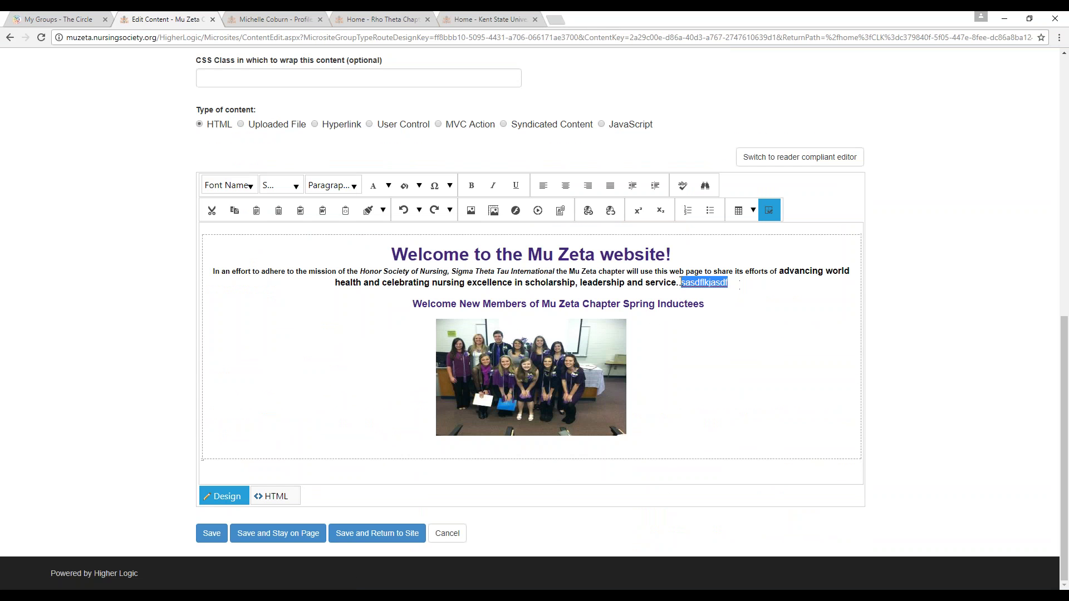
key("BackSpace")
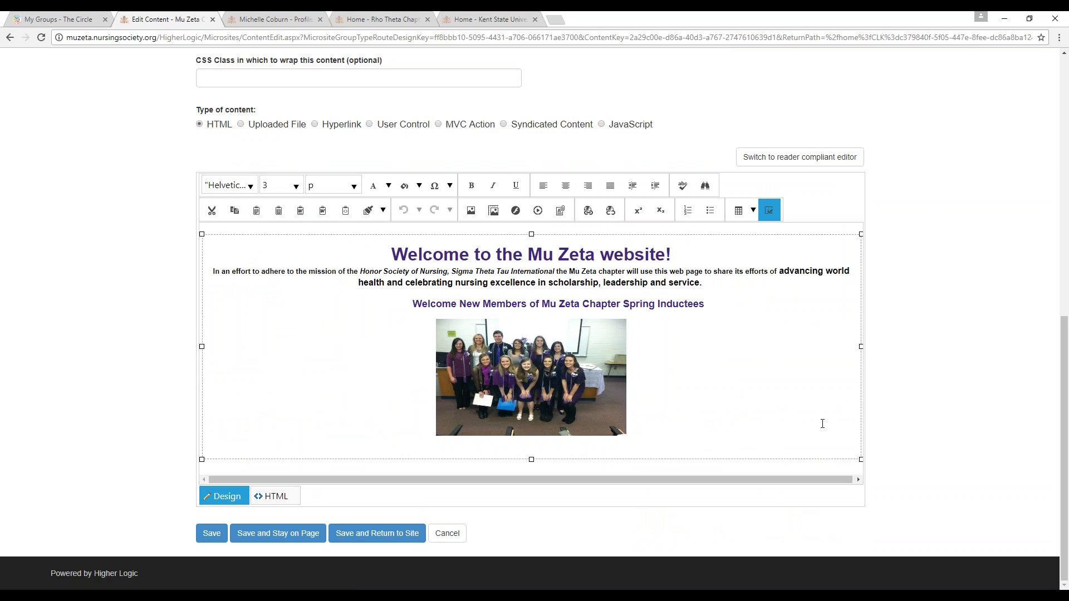
left_click(381, 536)
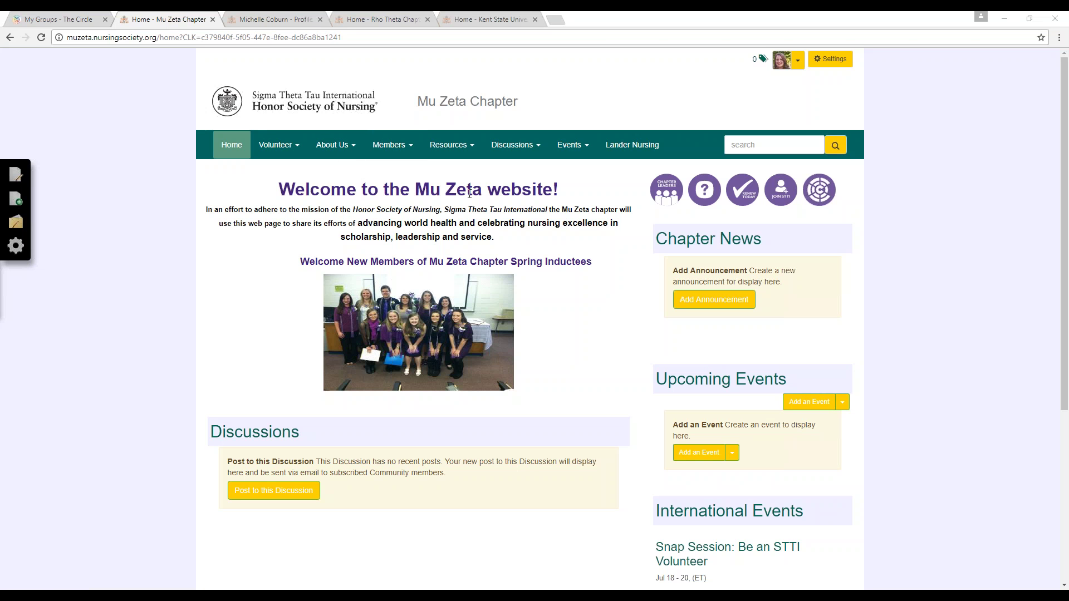
View the Mu Zeta Chapter Members list and examine members' contact cards and the contact request option
mouse_move(399, 154)
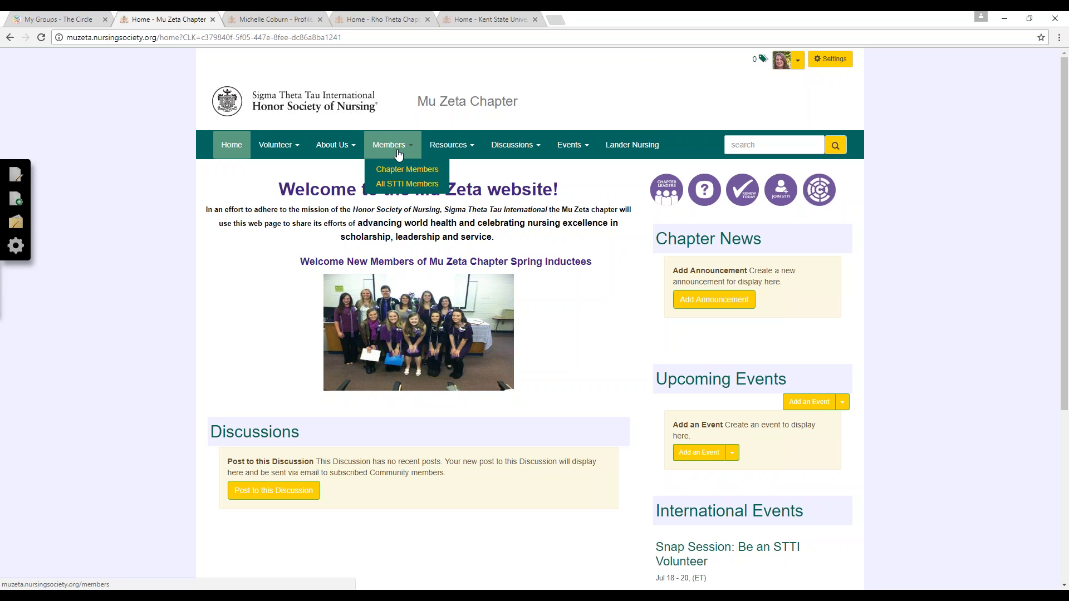
left_click(424, 174)
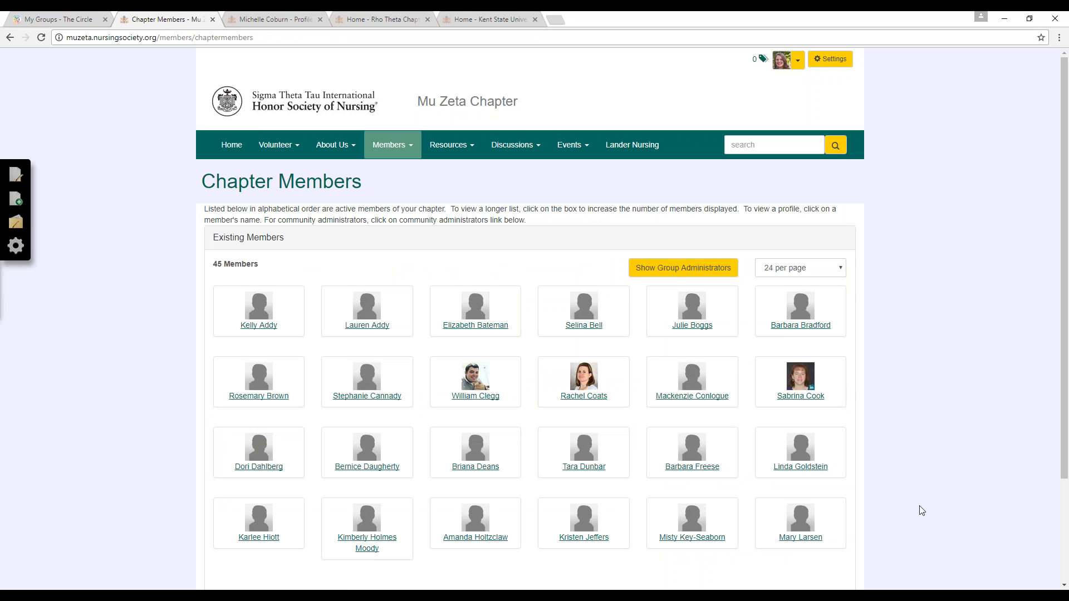
scroll(957, 529, "down", 3)
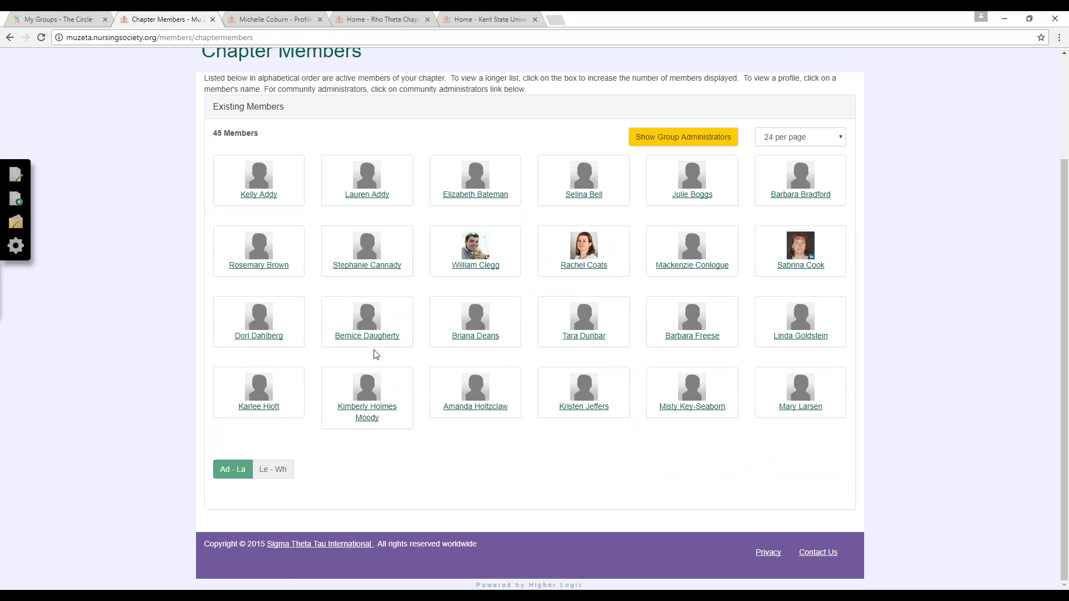
mouse_move(369, 327)
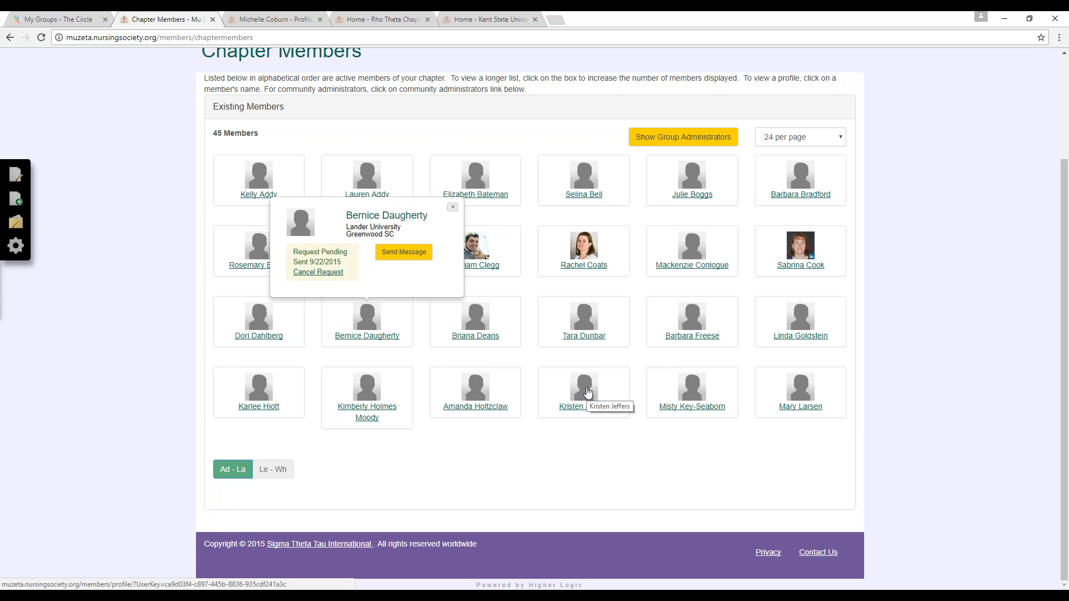
mouse_move(588, 392)
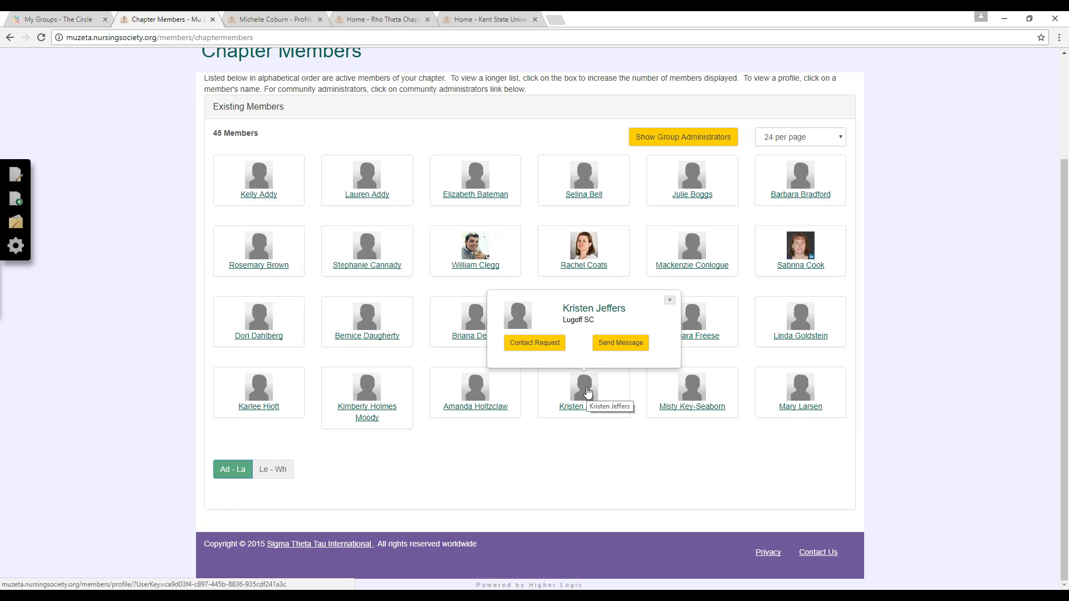
left_click(534, 346)
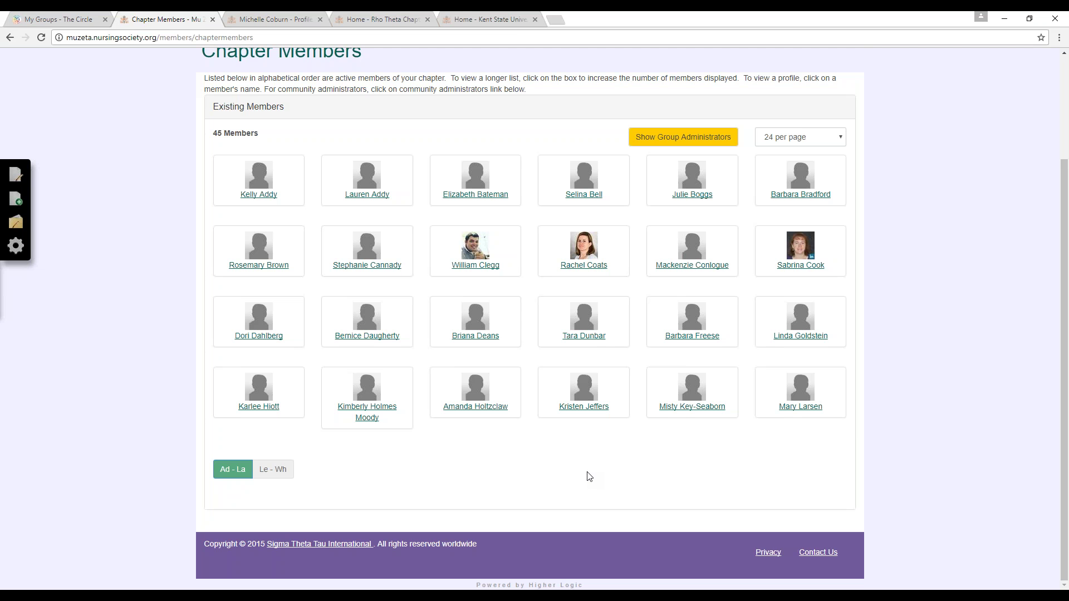
scroll(657, 494, "up", 3)
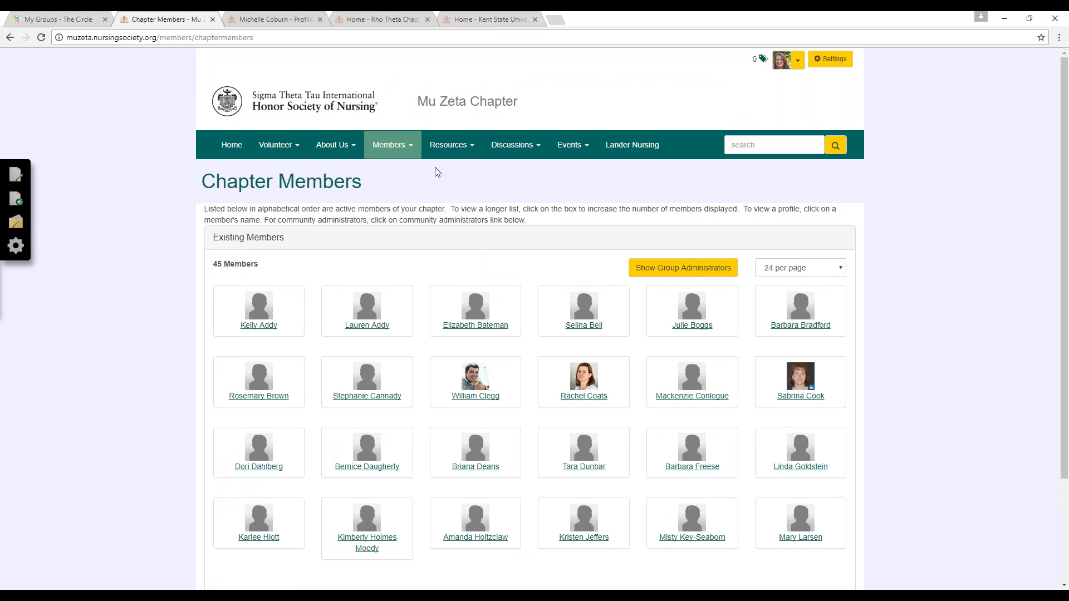
View the chapter's resource library and browse the open opportunities from the Volunteer About page
mouse_move(440, 143)
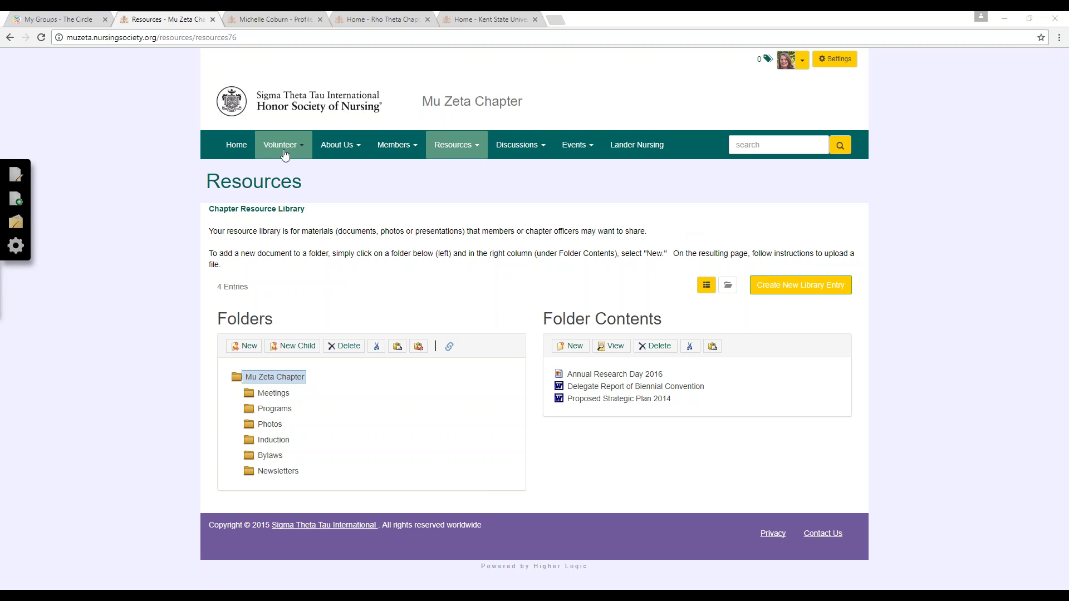
mouse_move(279, 153)
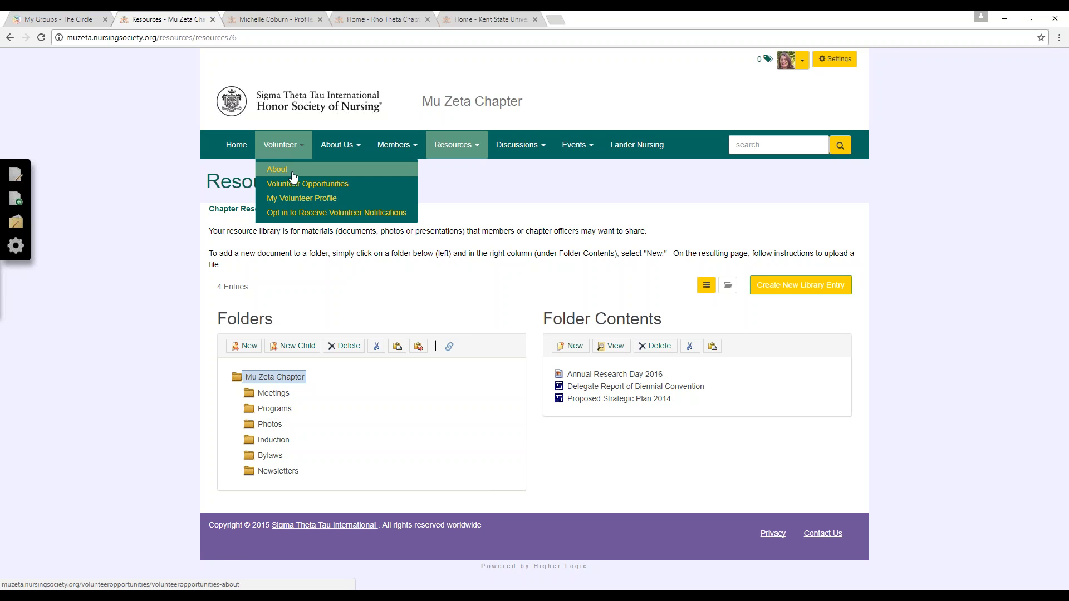
left_click(288, 177)
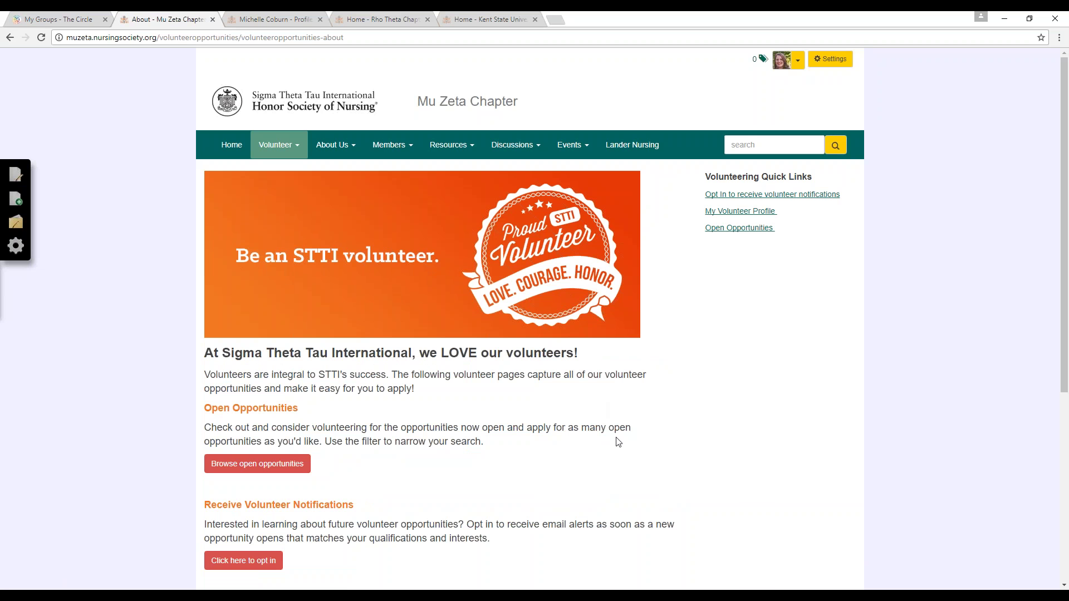
left_click(289, 473)
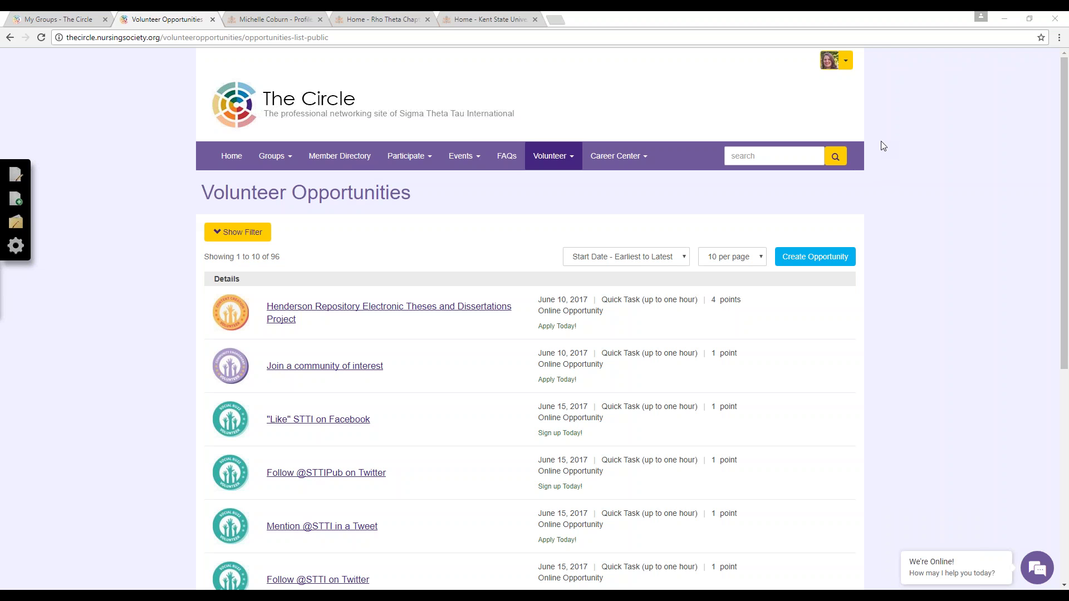
Switch to the Rho Theta Chapter site and view its Manage Opportunities list through the chapter settings
key("ctrl+Tab")
key("ctrl+Tab")
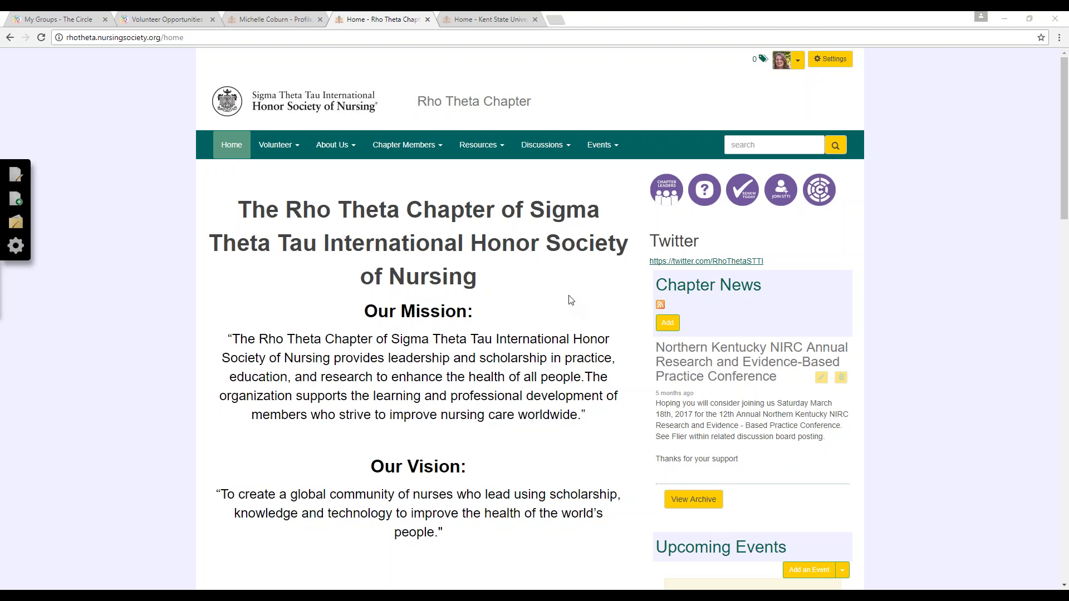
left_click(839, 62)
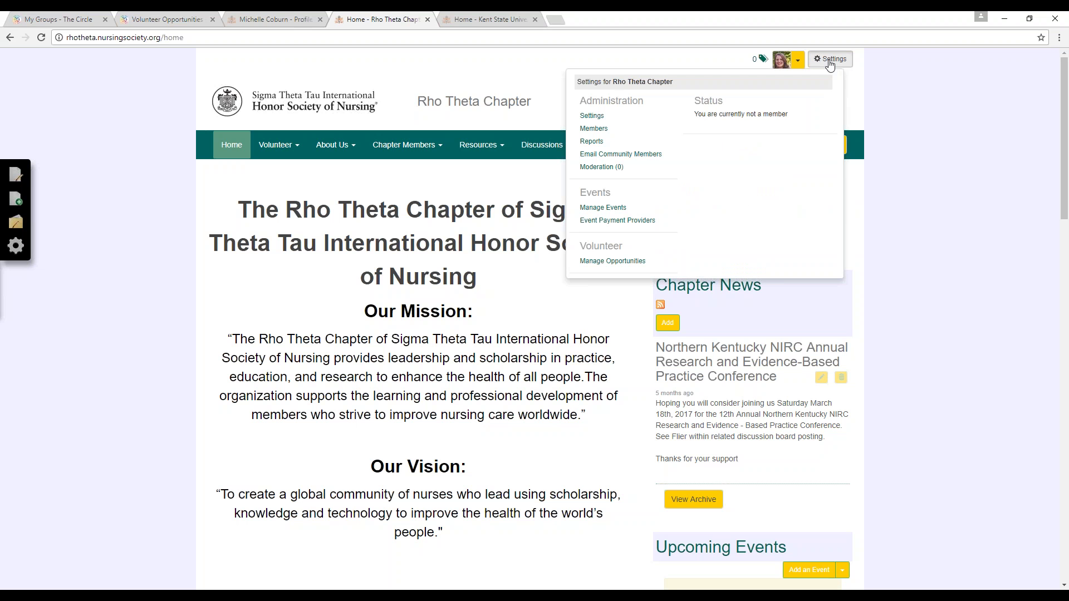
left_click_drag(579, 245, 623, 246)
left_click(626, 269)
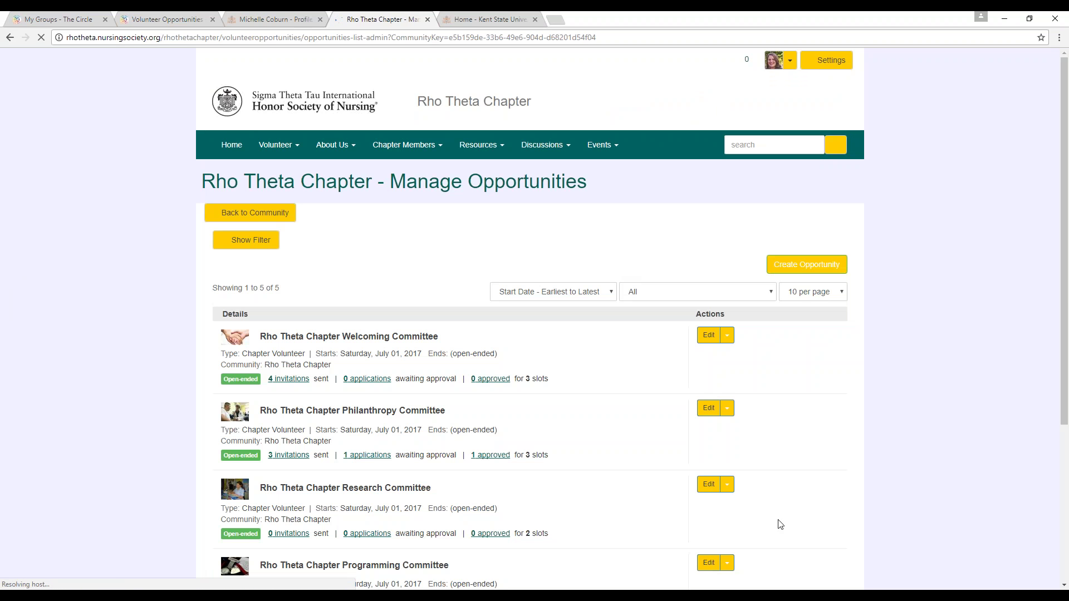
scroll(1066, 389, "down", 4)
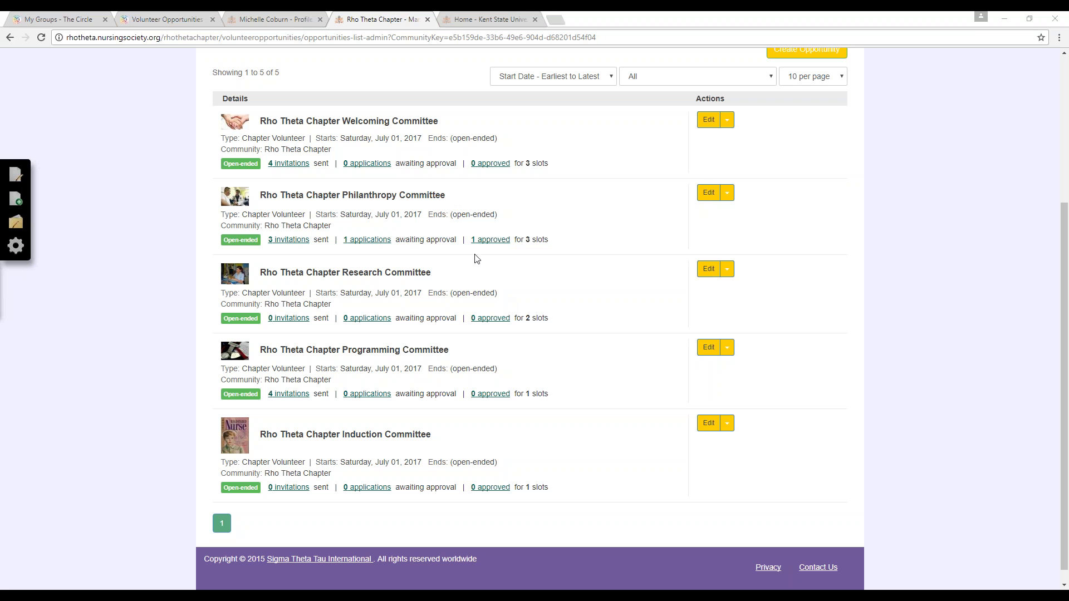
Examine the applications awaiting approval for the Rho Theta Chapter Philanthropy Committee
left_click_drag(456, 239, 343, 239)
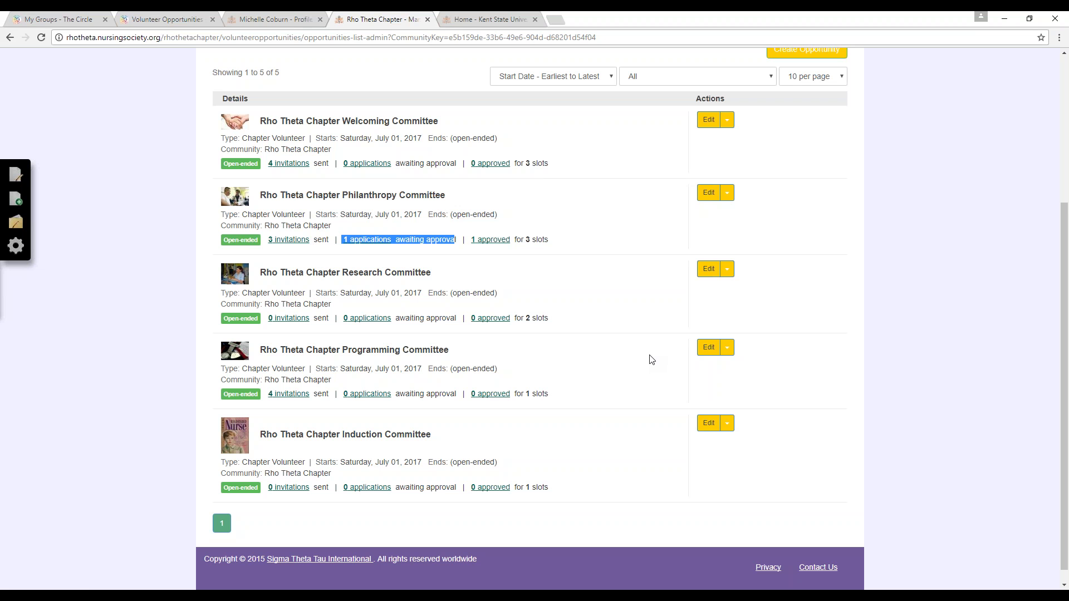
left_click(372, 241)
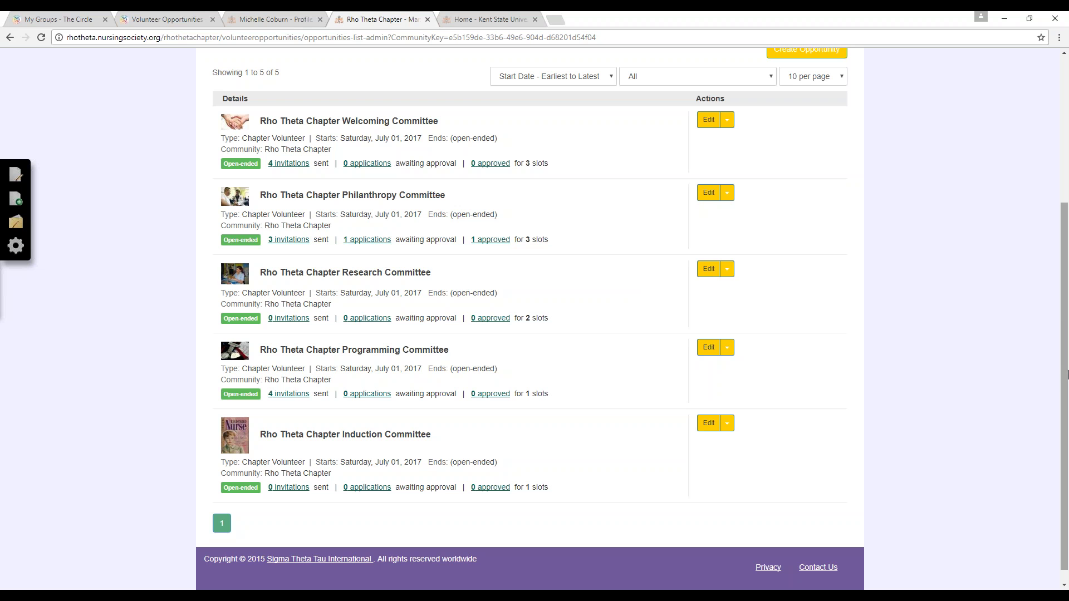
scroll(1054, 376, "up", 2)
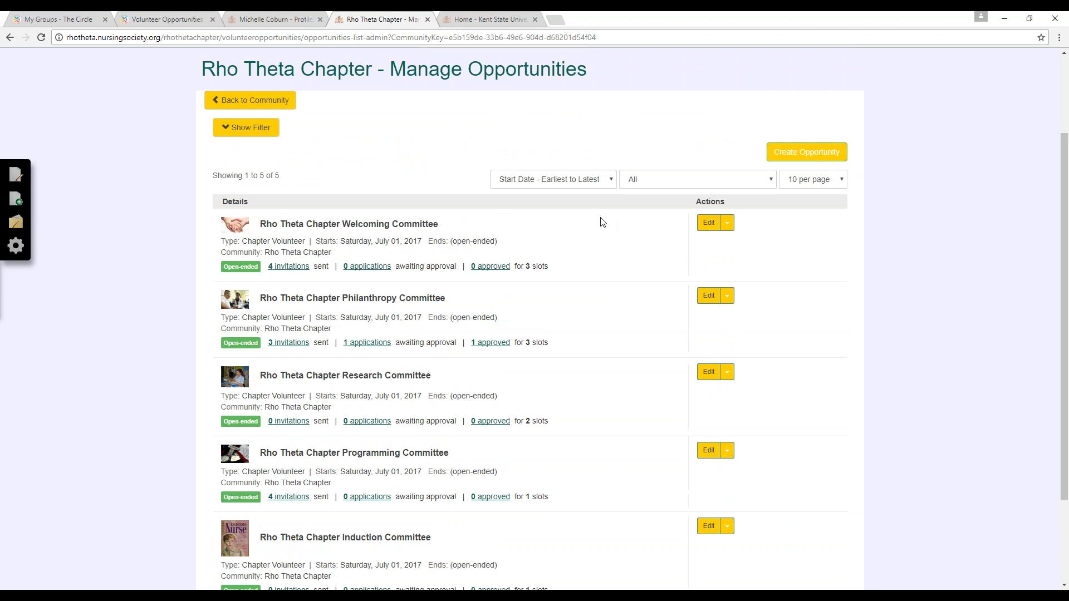
Open the form for creating a Rho Theta Chapter volunteer opportunity and examine its Details, Application Builder, Invitations and Add Specific Volunteers stages
left_click(818, 162)
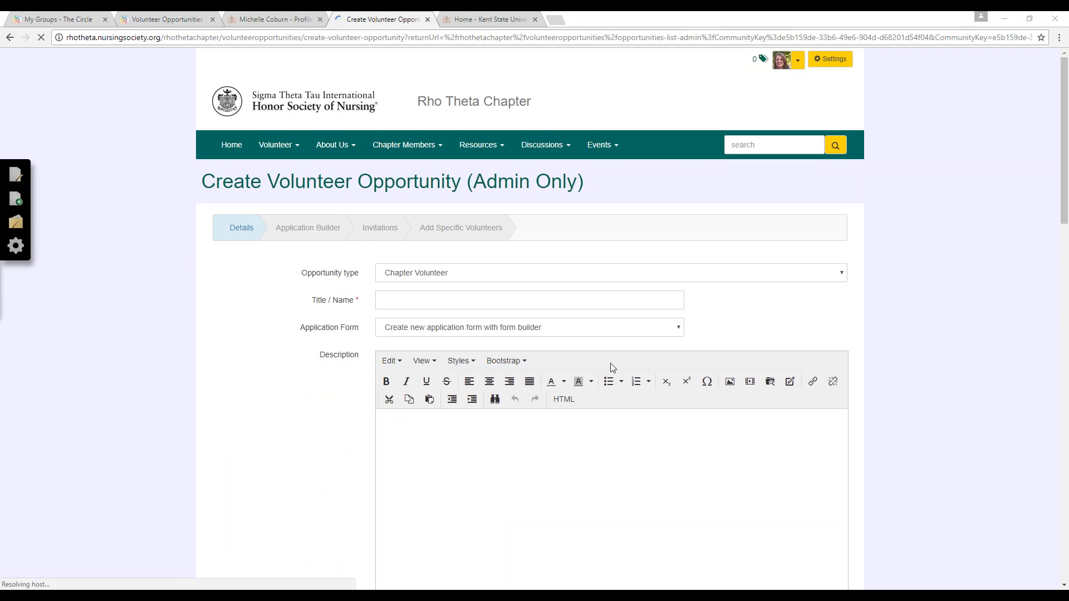
left_click_drag(228, 226, 257, 227)
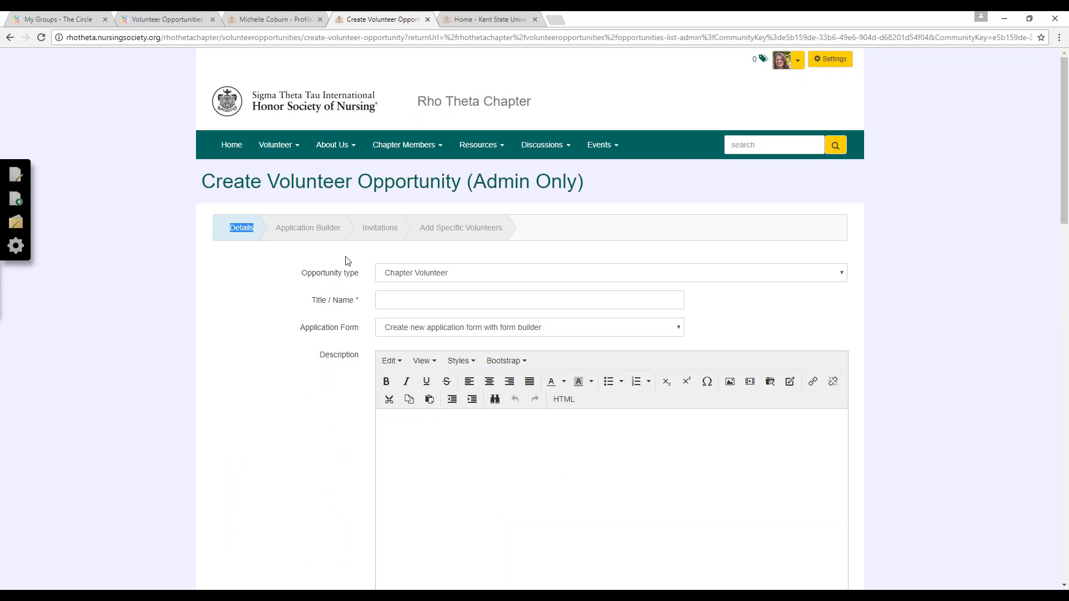
left_click(277, 227)
left_click_drag(277, 227, 341, 225)
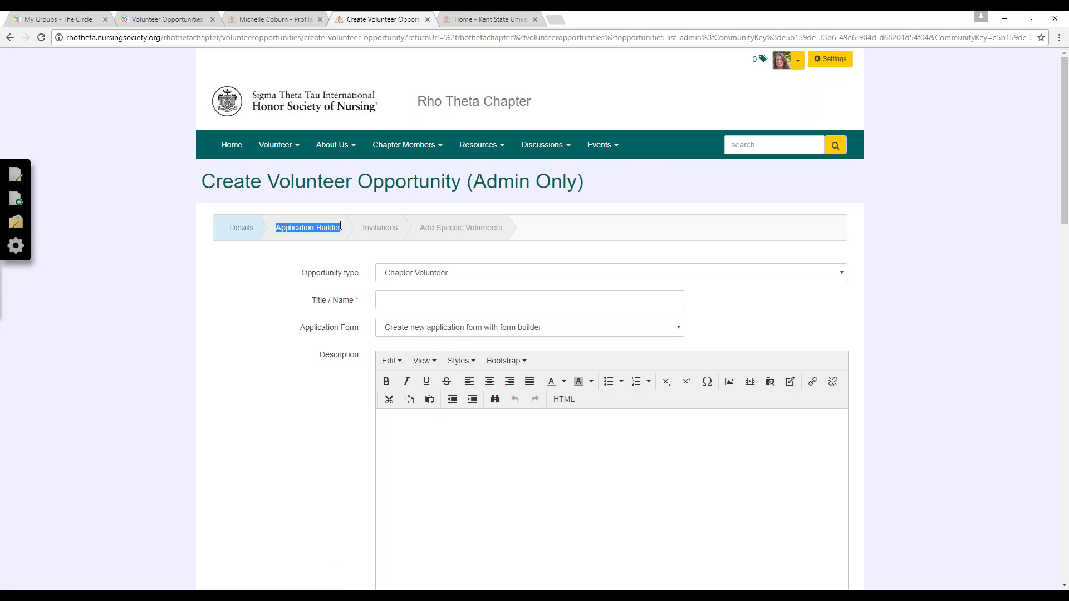
left_click(365, 228)
left_click_drag(363, 229, 399, 227)
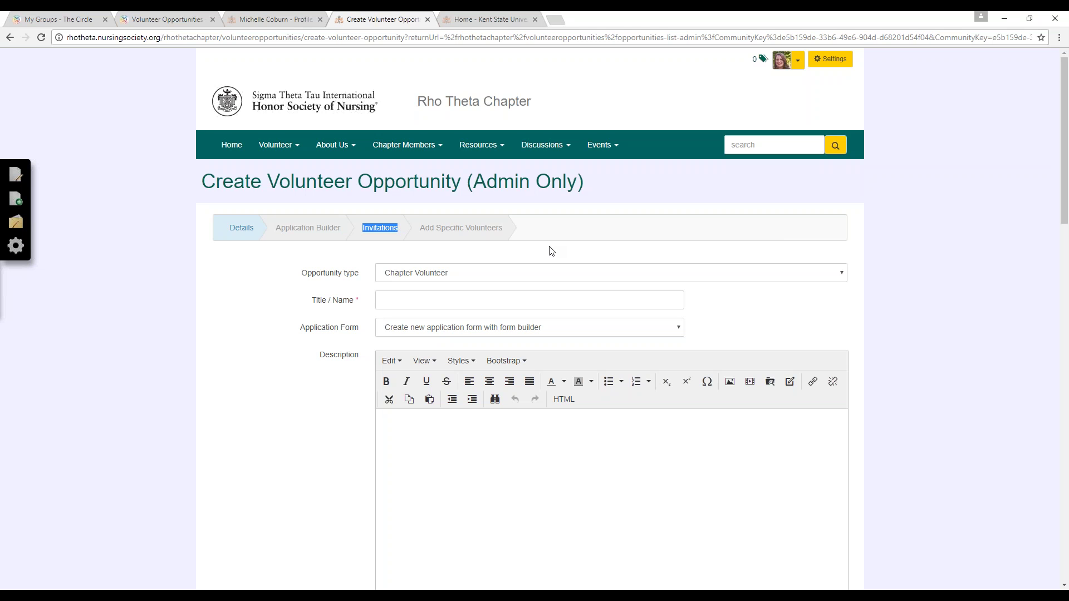
left_click_drag(420, 228, 507, 227)
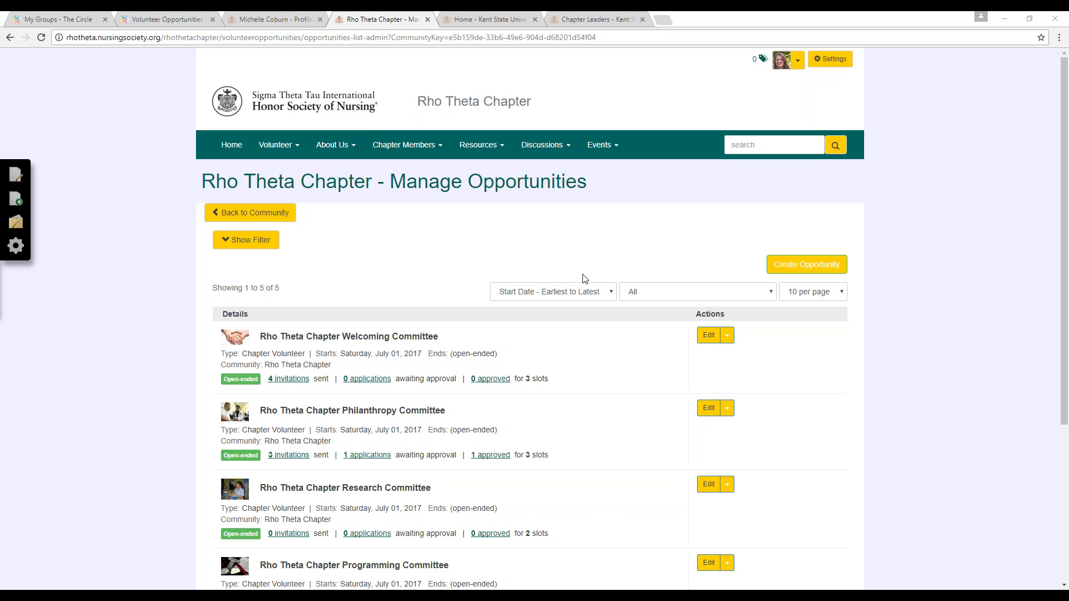
View the Discussions section on the Rho Theta Chapter home page and open the chapter's settings
left_click(221, 160)
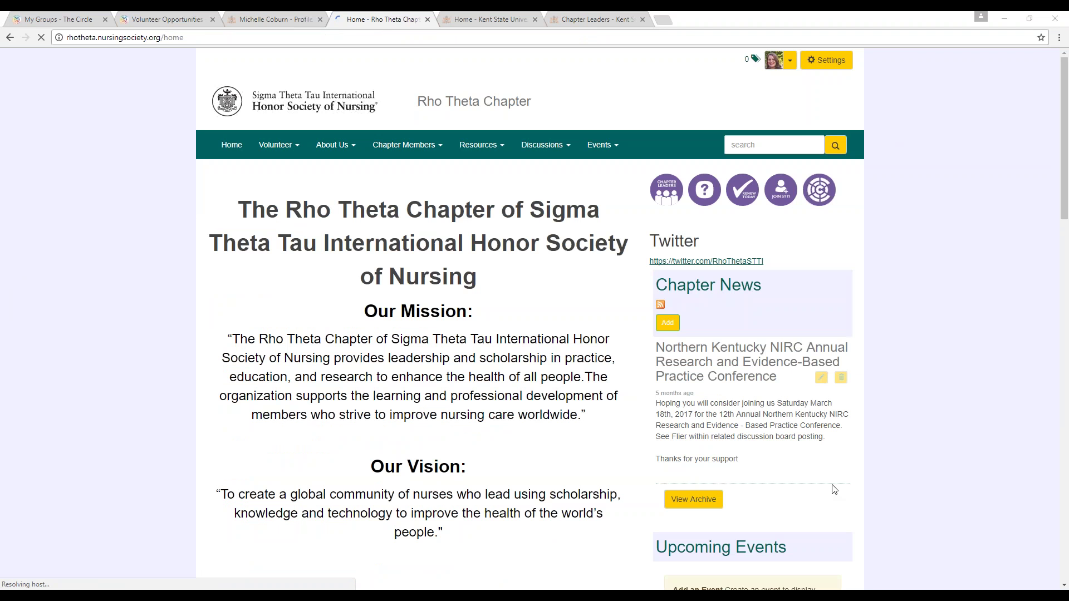
scroll(639, 329, "down", 15)
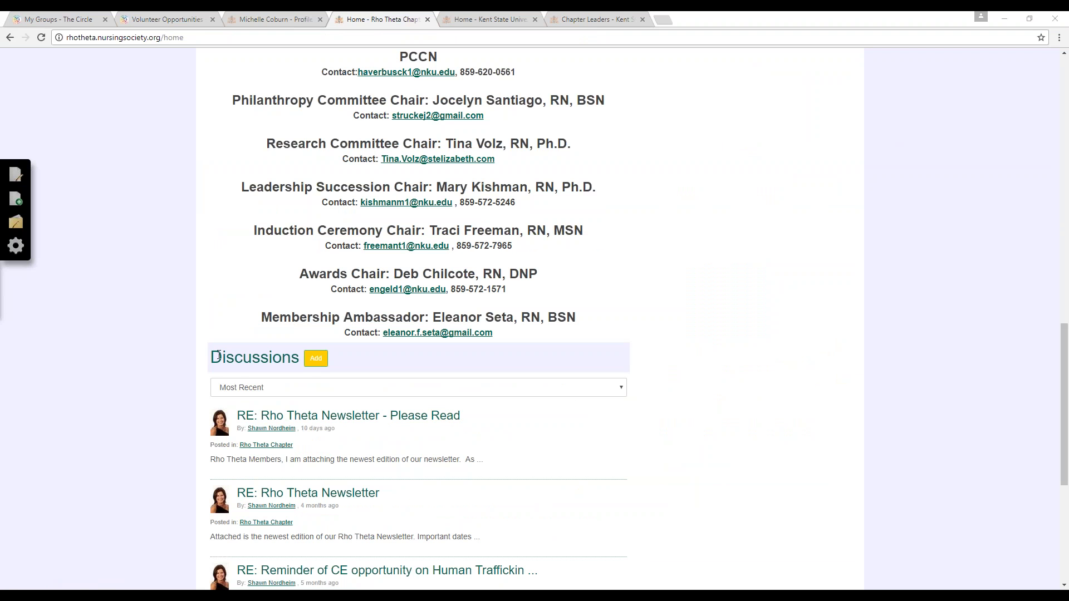
left_click_drag(211, 357, 299, 362)
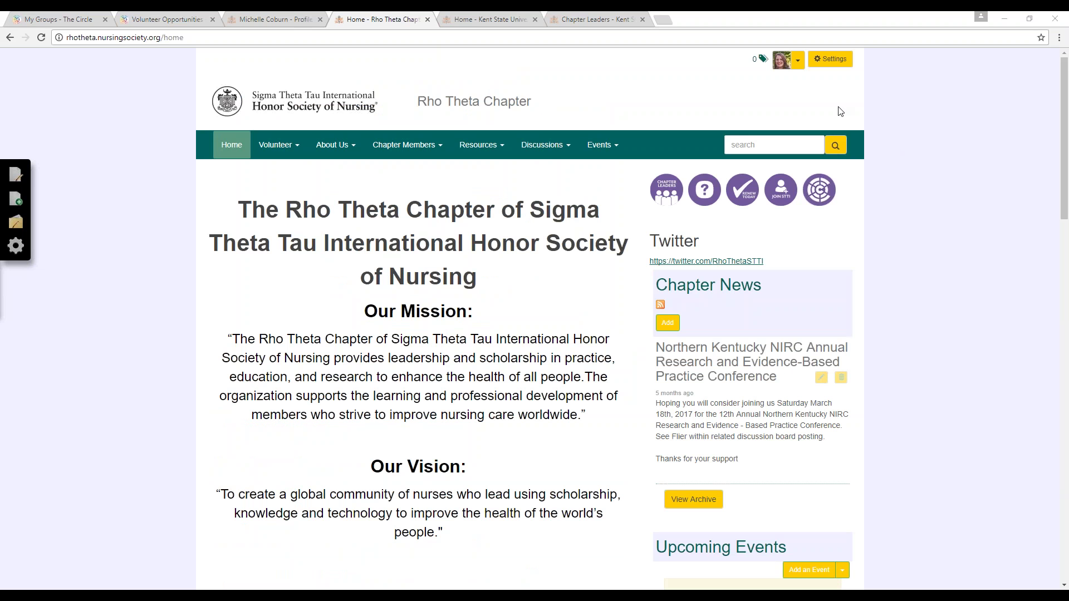
left_click(827, 62)
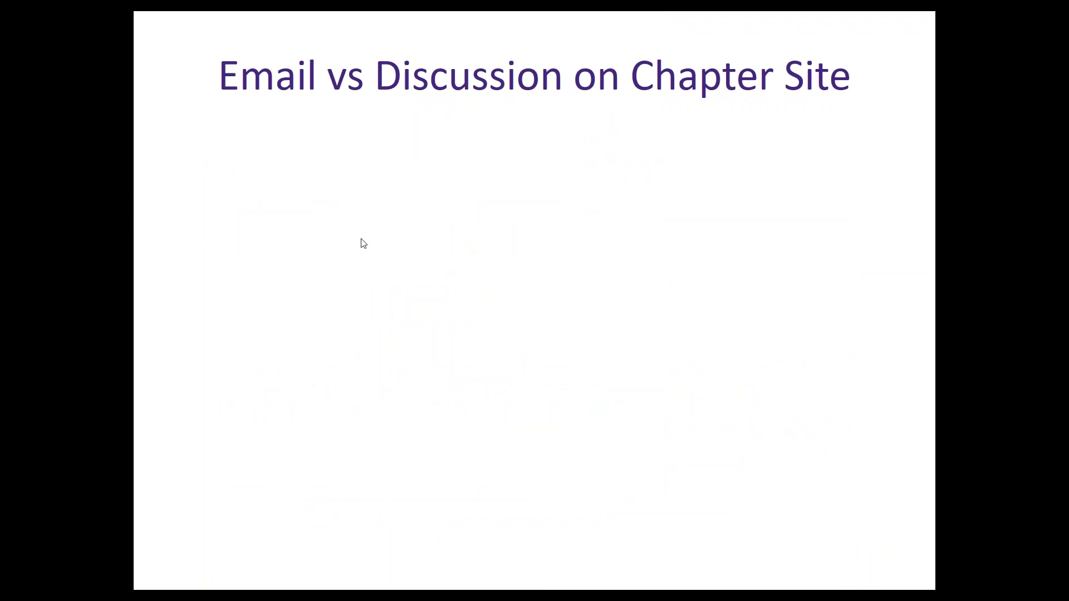
key("Right")
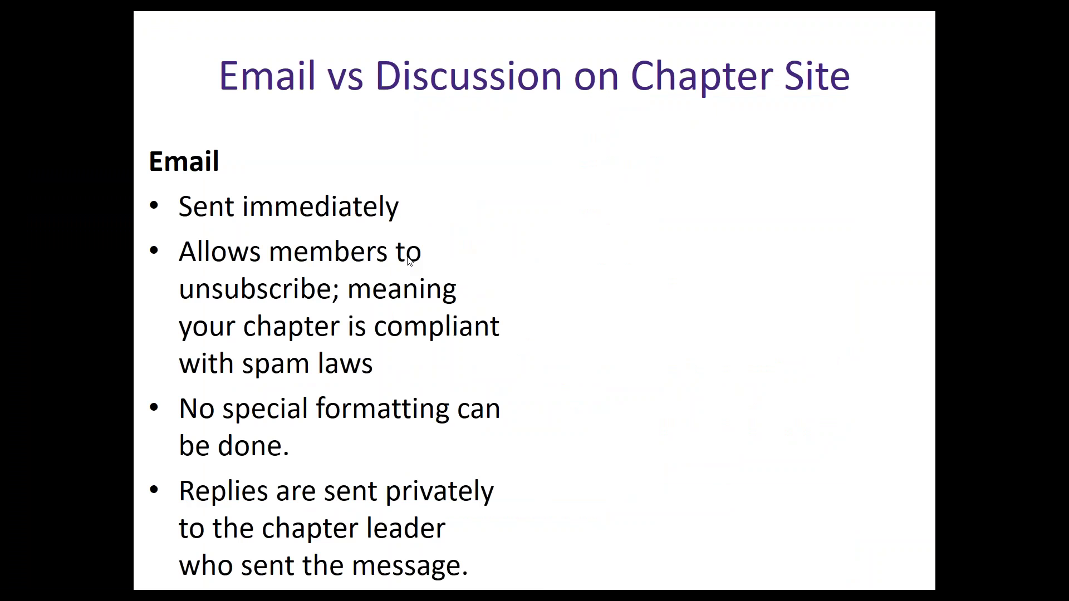